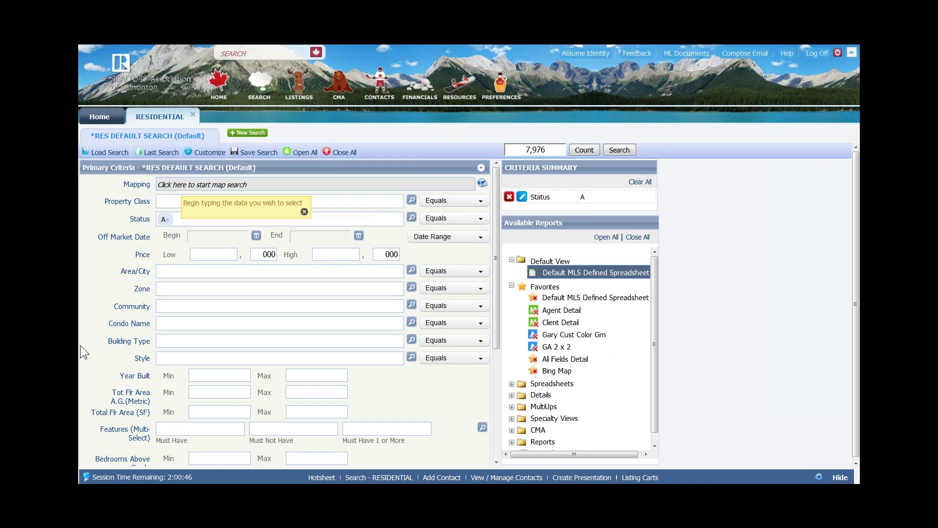
# Set Property Class to SF - Single Family and bring up the Status lookup
pyautogui.write('s')
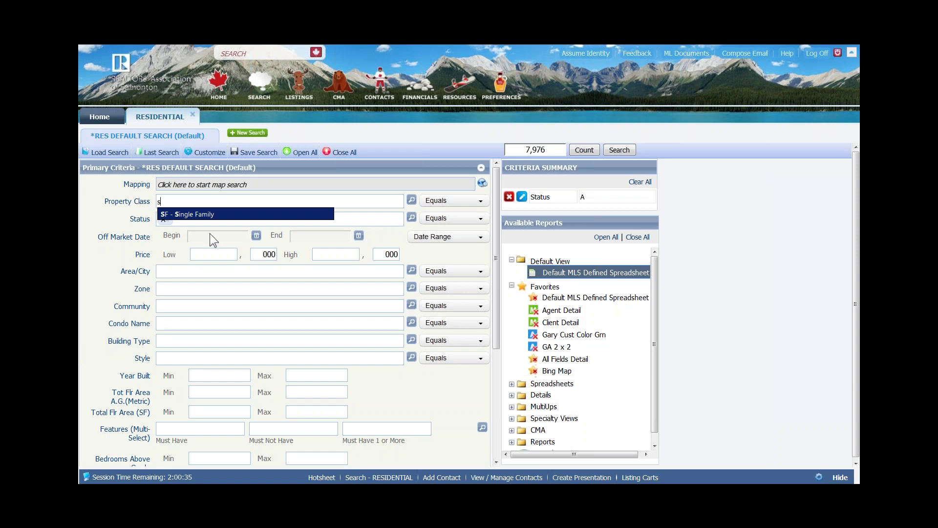
pyautogui.click(201, 214)
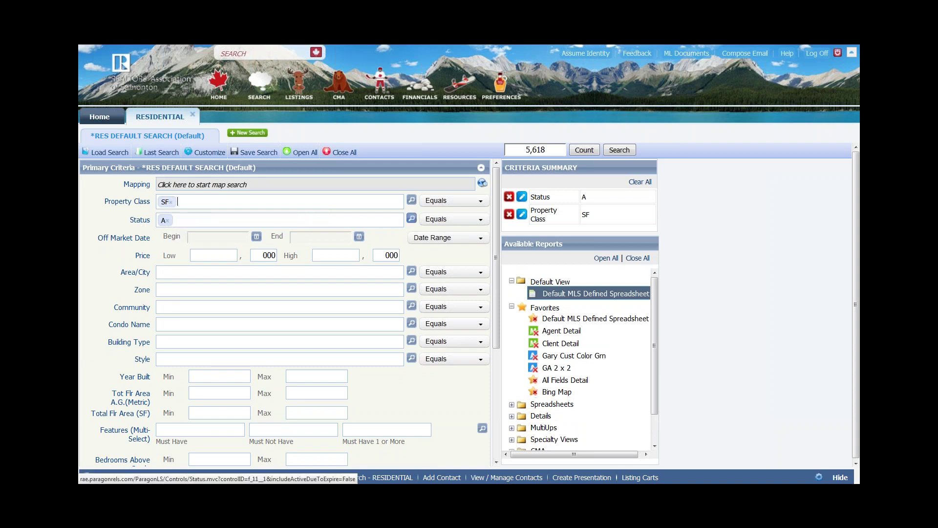
pyautogui.click(411, 218)
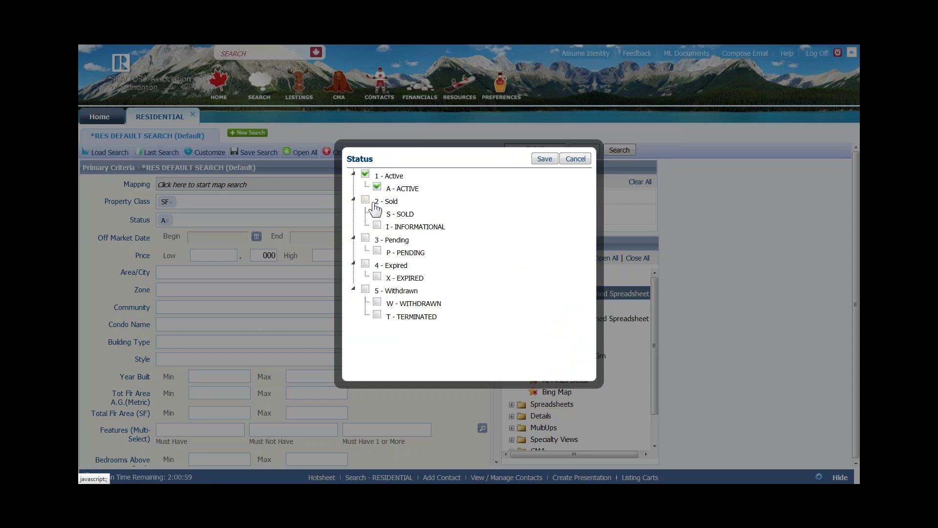
# Tick 2 - Sold and 3 - Pending alongside Active in Status and save the choices
pyautogui.click(377, 213)
pyautogui.click(365, 239)
pyautogui.click(543, 159)
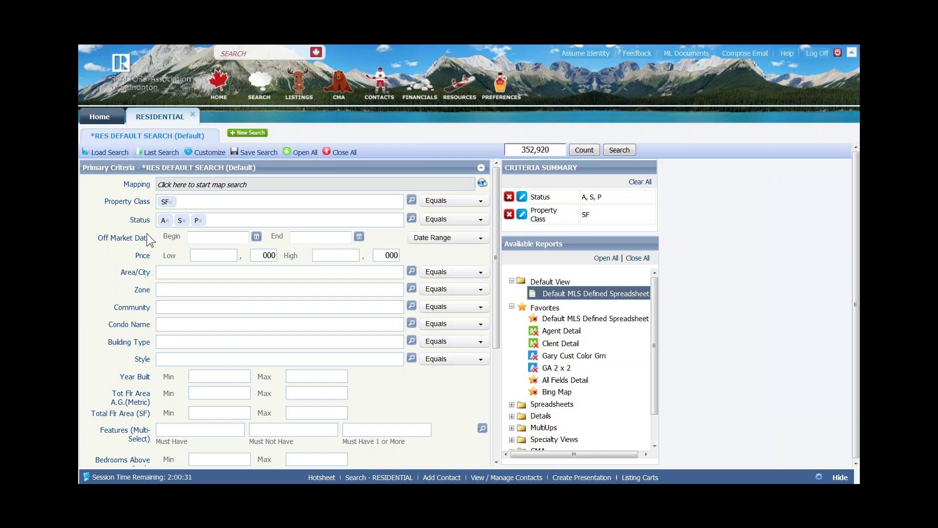
# Set the Off Market Date begin date to June 14, 2015 using the calendar
pyautogui.click(198, 237)
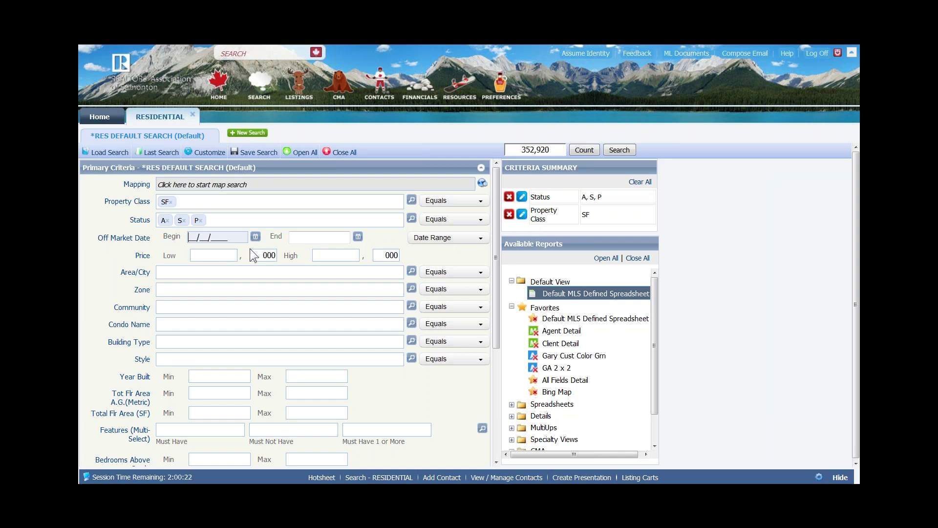
pyautogui.click(256, 237)
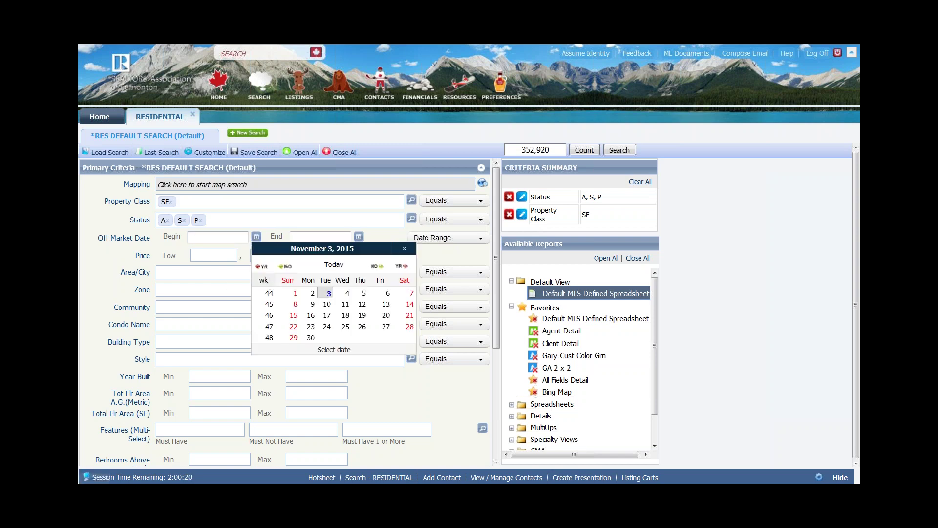
pyautogui.click(284, 272)
pyautogui.click(285, 272)
pyautogui.click(284, 273)
pyautogui.click(284, 273)
pyautogui.click(284, 272)
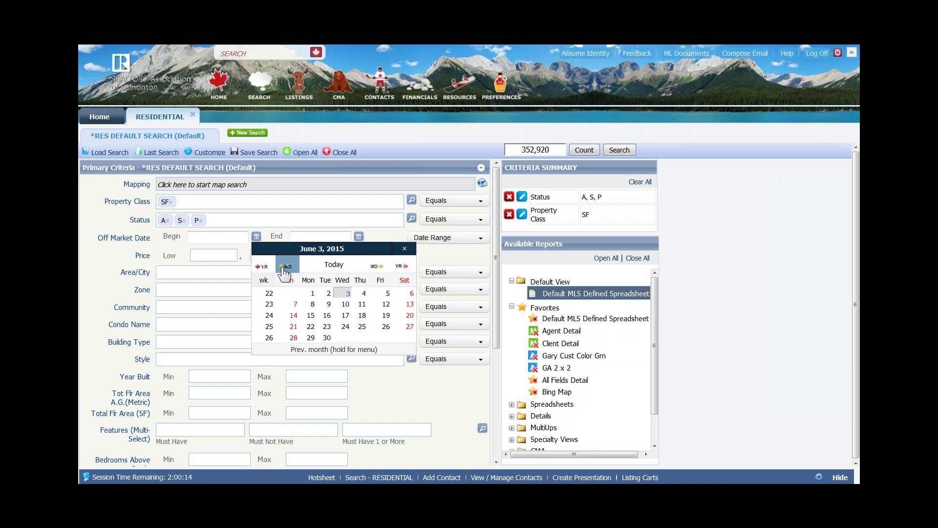
pyautogui.click(294, 319)
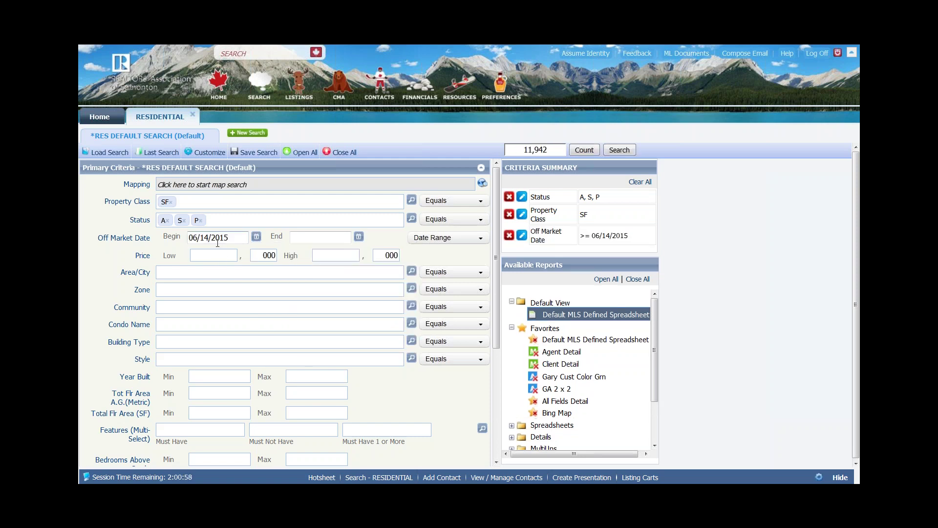
# Switch the Off Market Date to the 6 Months Back preset range
pyautogui.click(447, 239)
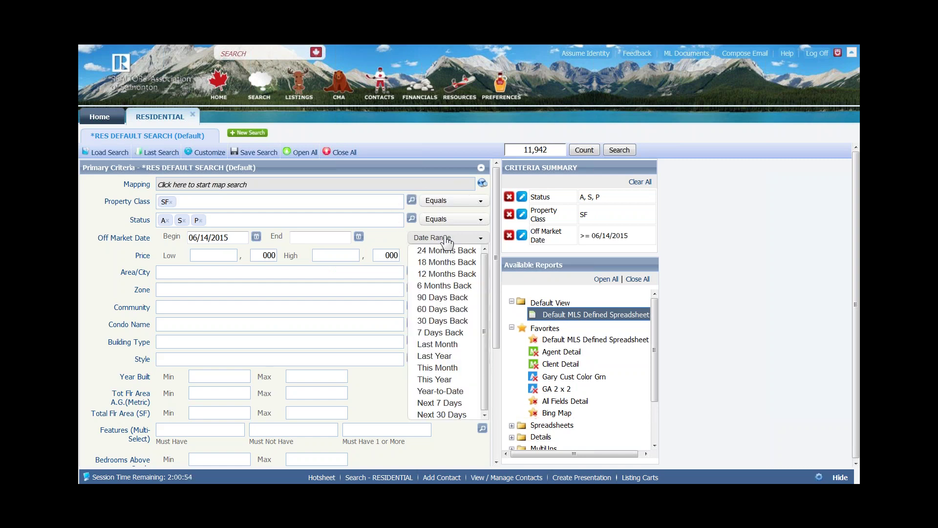
pyautogui.click(449, 288)
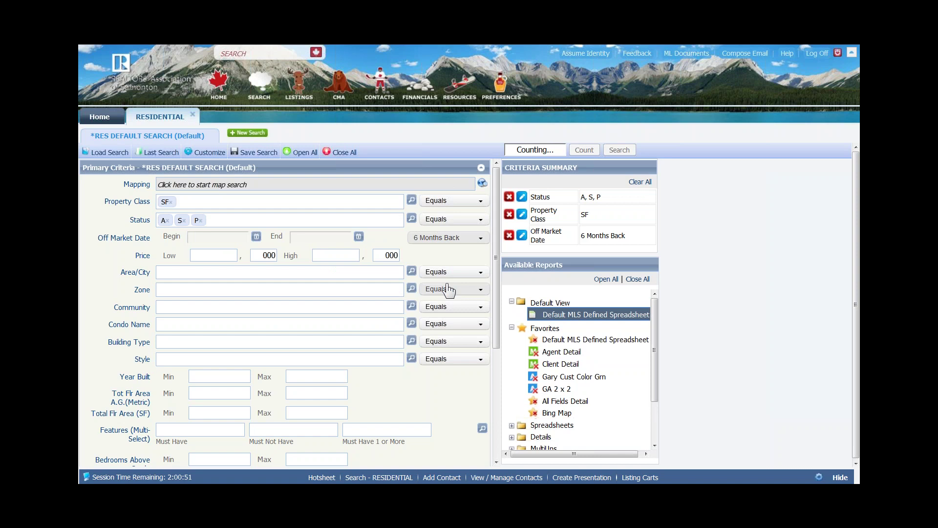
pyautogui.click(459, 239)
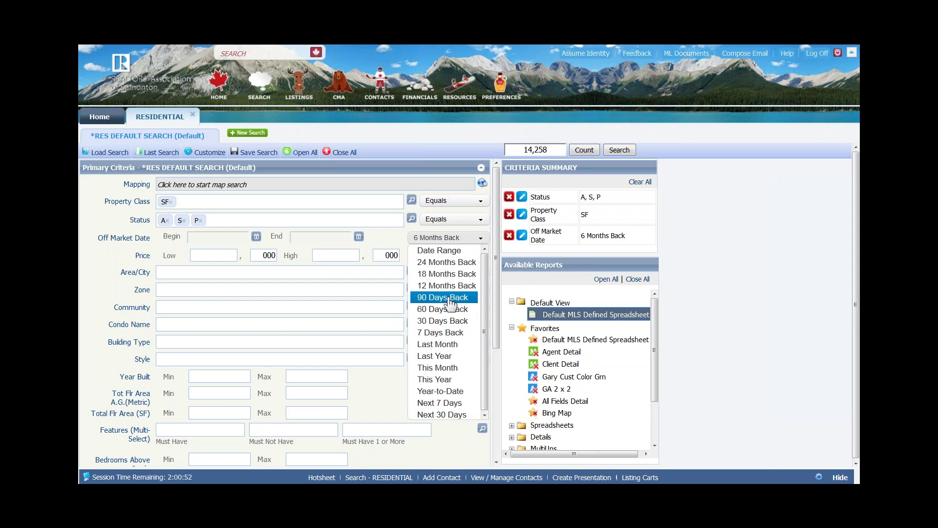
pyautogui.click(90, 250)
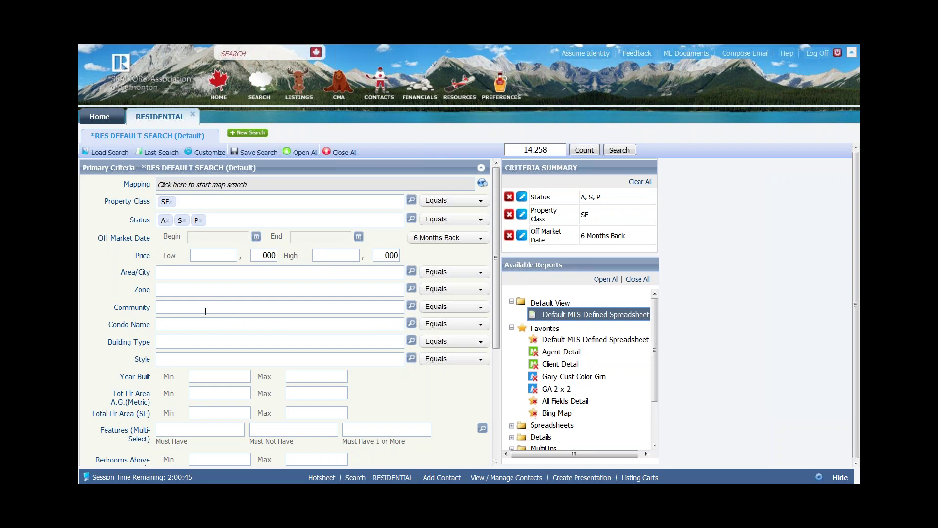
pyautogui.scroll(-3, 206, 311)
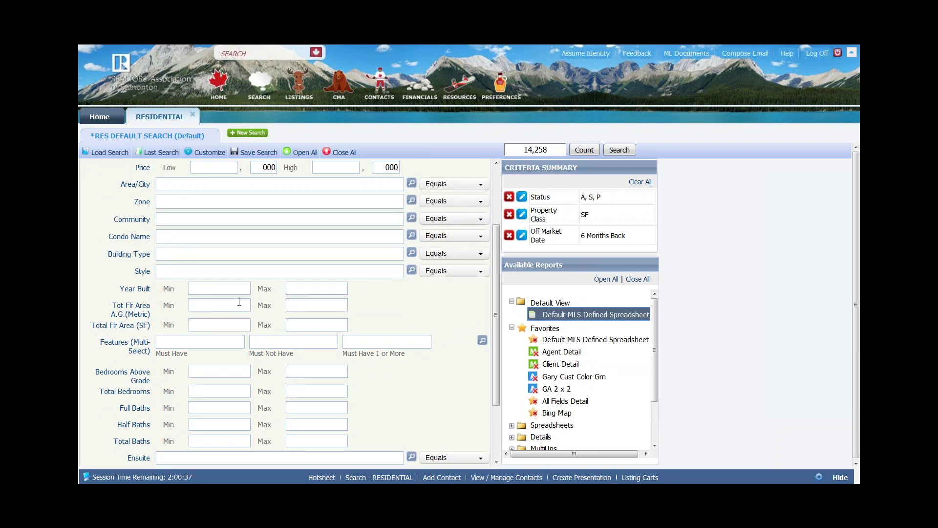
pyautogui.scroll(3, 205, 235)
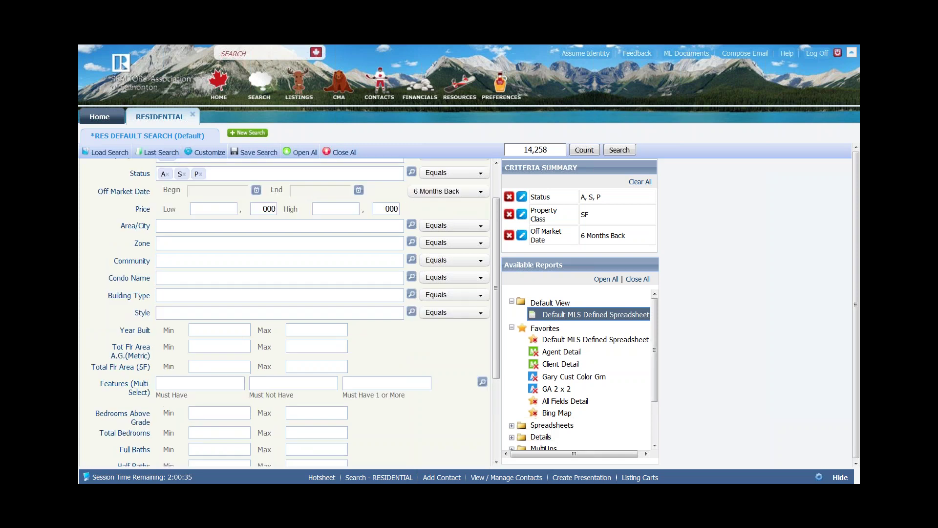
pyautogui.click(210, 154)
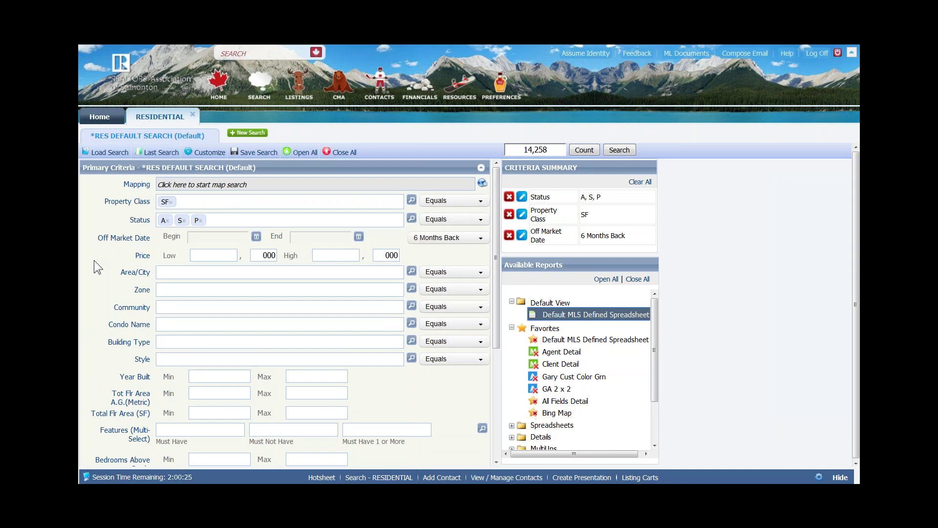
pyautogui.click(208, 152)
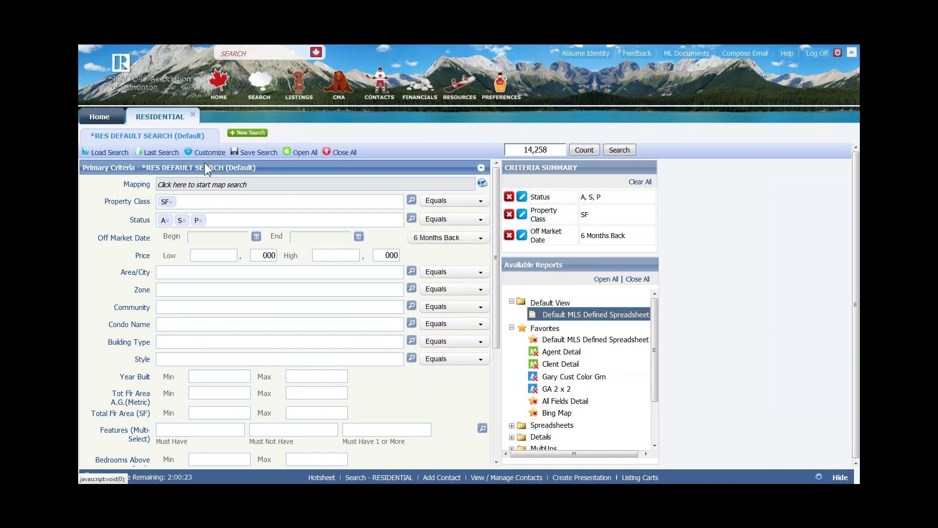
pyautogui.moveTo(205, 154)
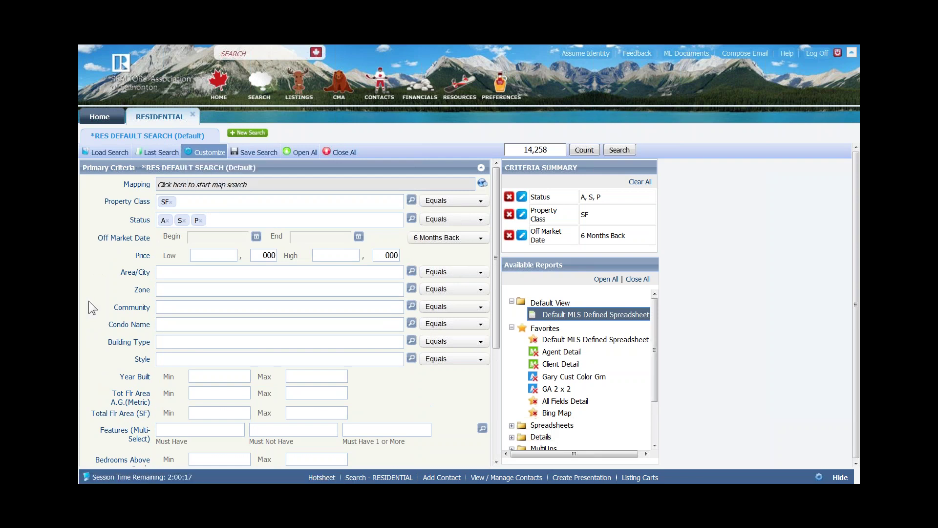
pyautogui.scroll(-2, 89, 301)
pyautogui.scroll(-4, 89, 301)
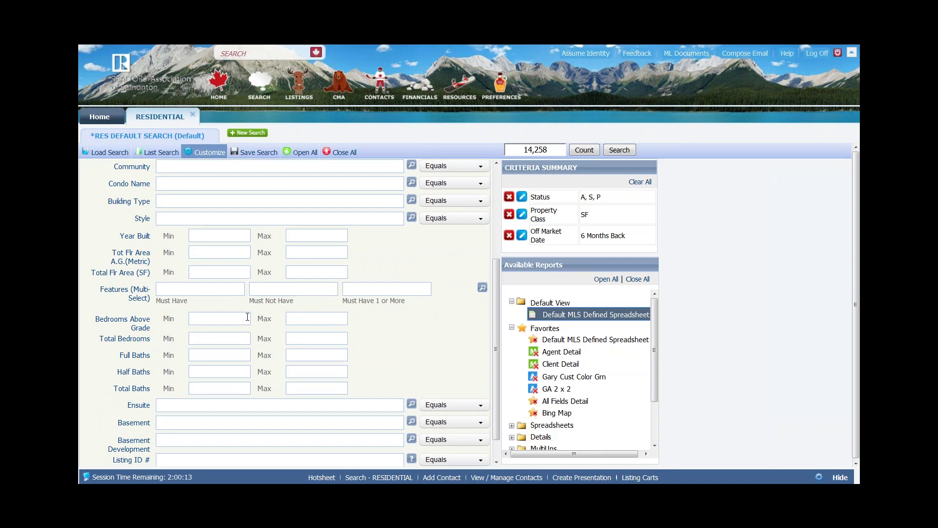
# Set Total Bedrooms to a range of 3 to 5
pyautogui.click(248, 337)
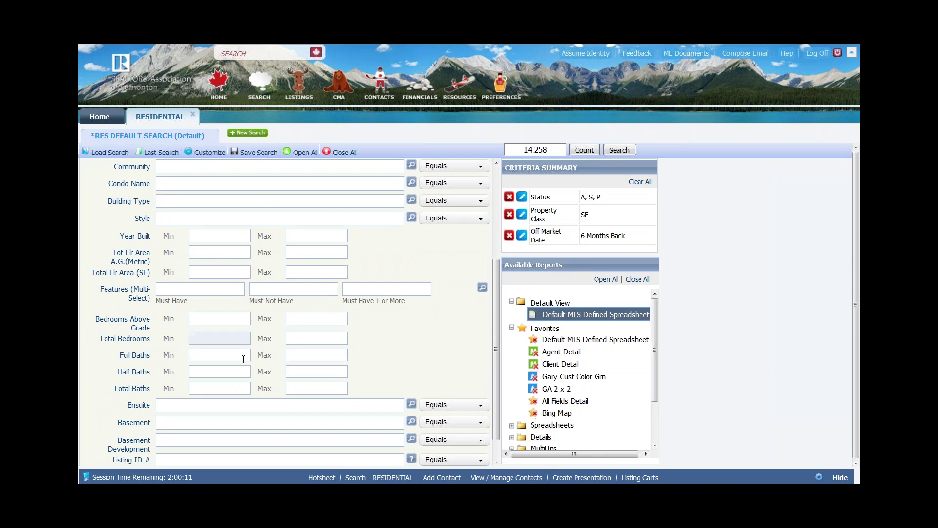
pyautogui.write('4')
pyautogui.press('Tab')
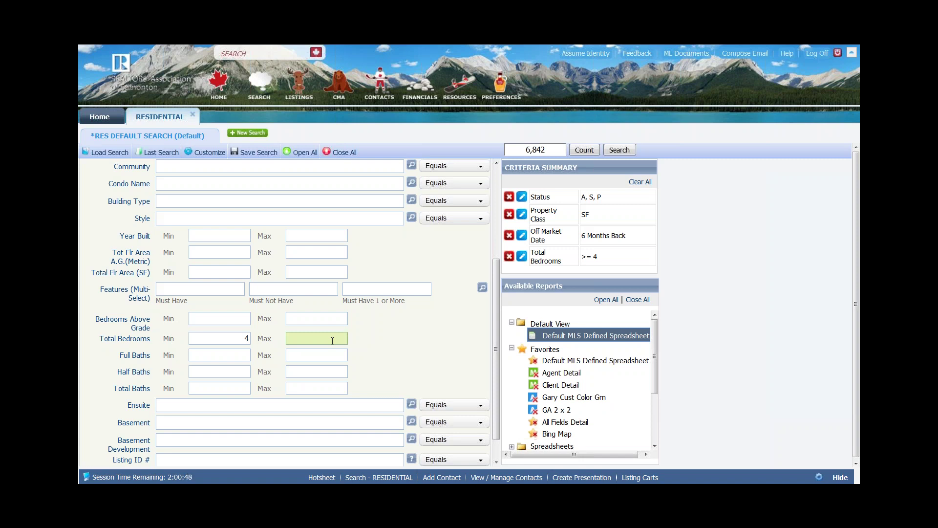
pyautogui.hotkey('shift', 'Tab')
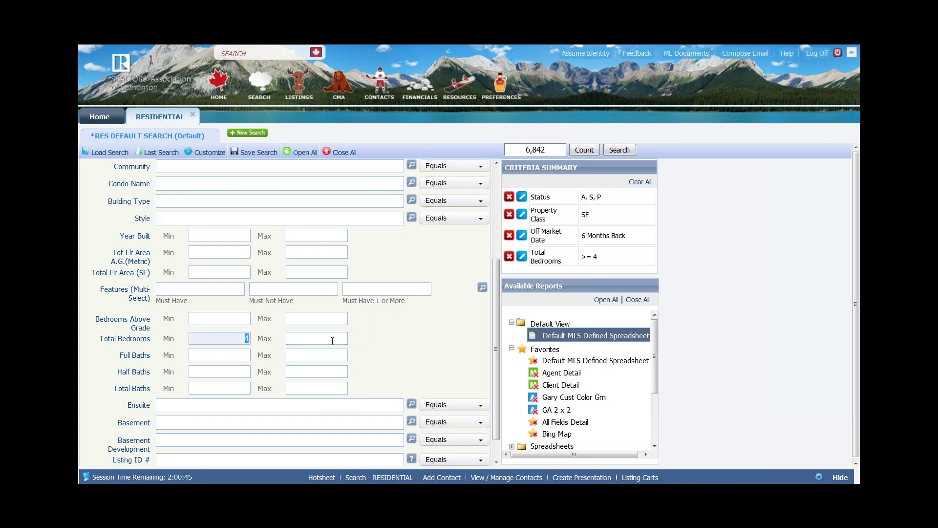
pyautogui.write('3')
pyautogui.press('Tab')
pyautogui.write('5')
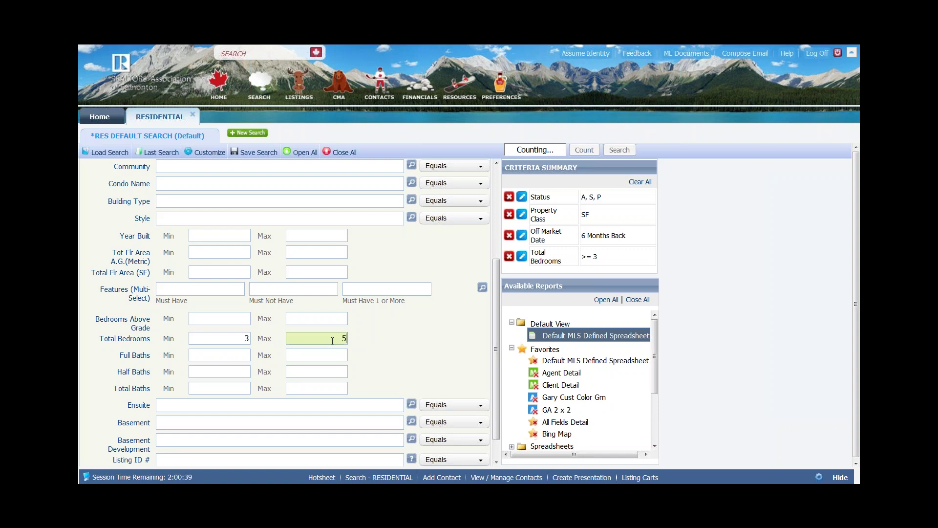
pyautogui.press('Tab')
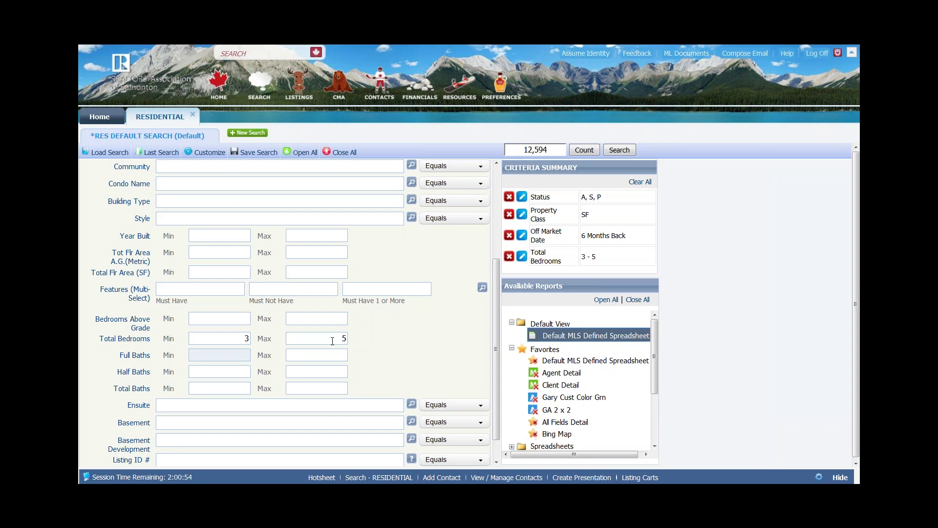
# Set Full Baths minimum to 2 and Total Baths minimum to 3
pyautogui.write('3')
pyautogui.press('Tab')
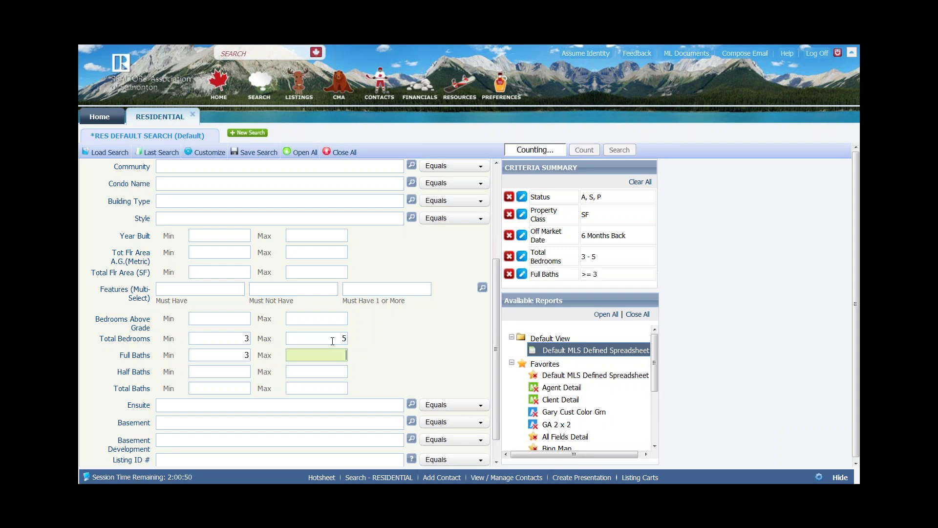
pyautogui.hotkey('shift', 'Tab')
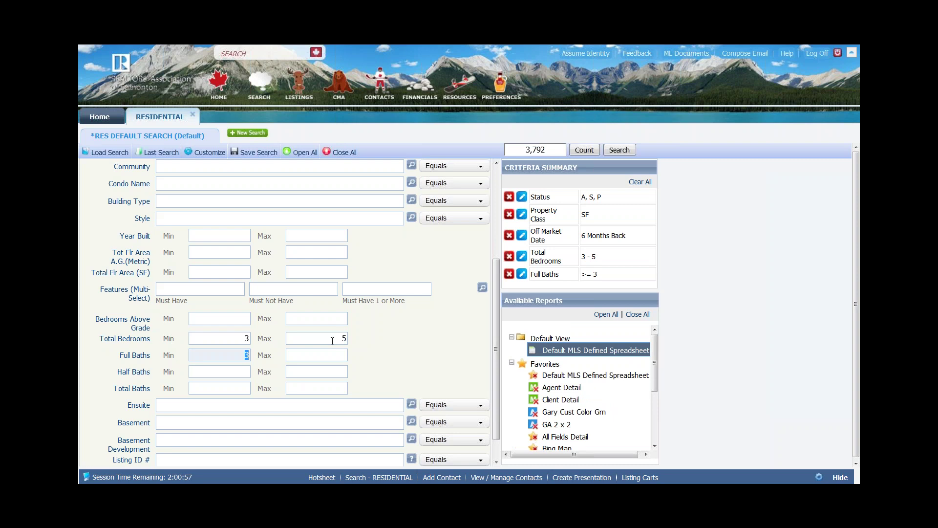
pyautogui.write('2')
pyautogui.press('Tab')
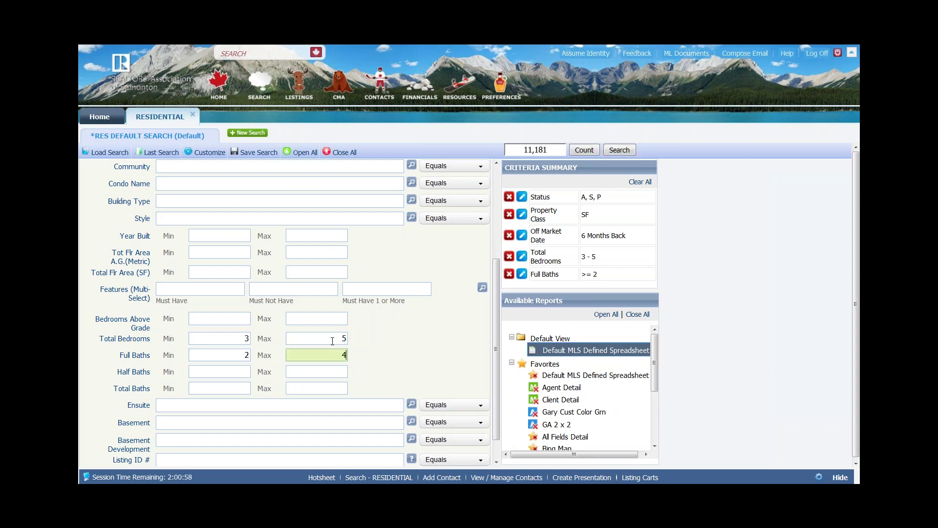
pyautogui.click(235, 389)
pyautogui.write('3')
pyautogui.press('Tab')
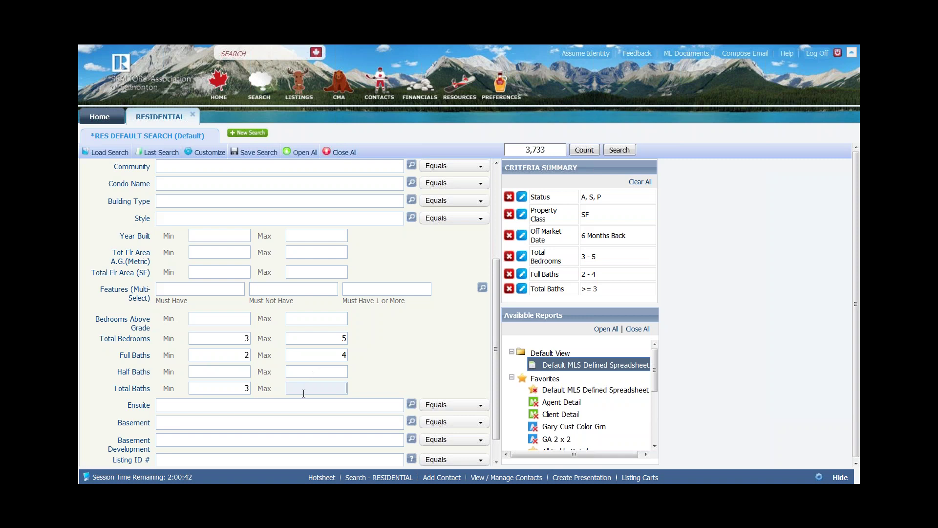
pyautogui.scroll(-1, 304, 394)
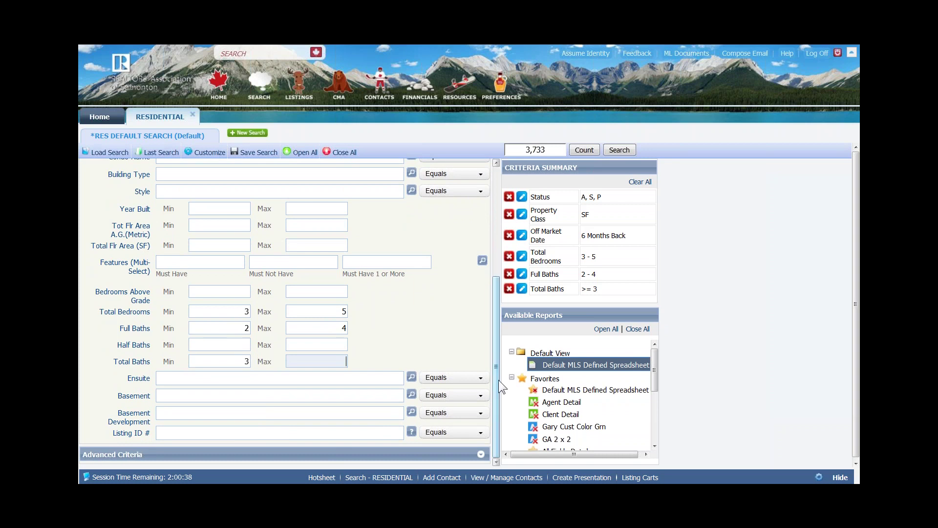
pyautogui.moveTo(496, 352); pyautogui.dragTo(497, 237)
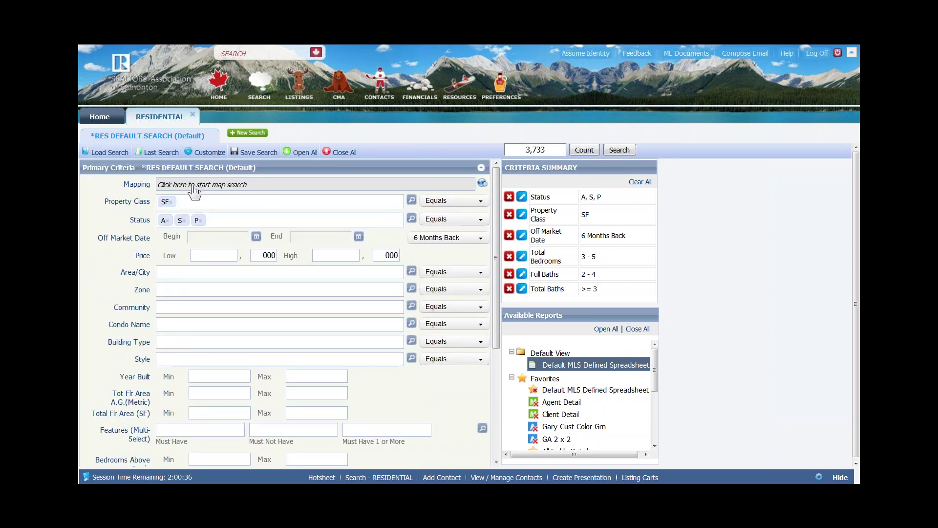
# Open the Bing map search and locate the subject property's Edmonton address
pyautogui.click(483, 186)
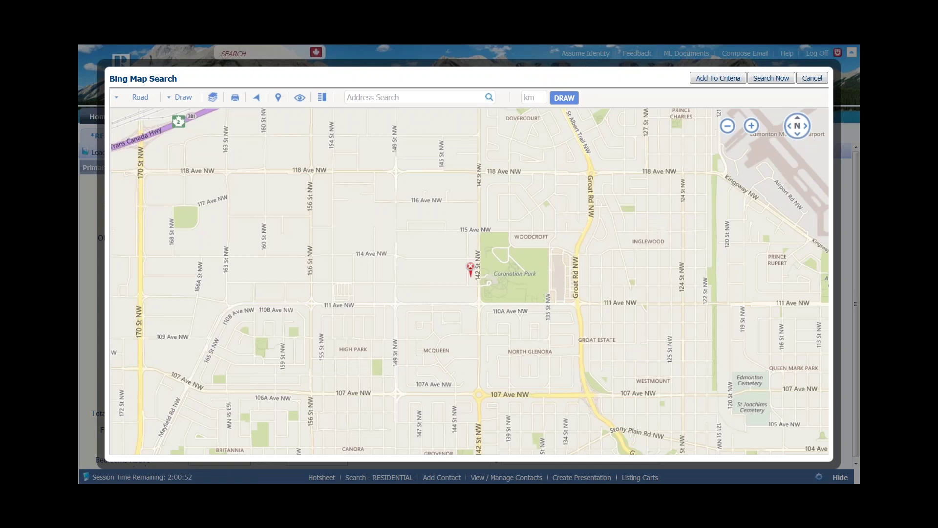
pyautogui.click(395, 99)
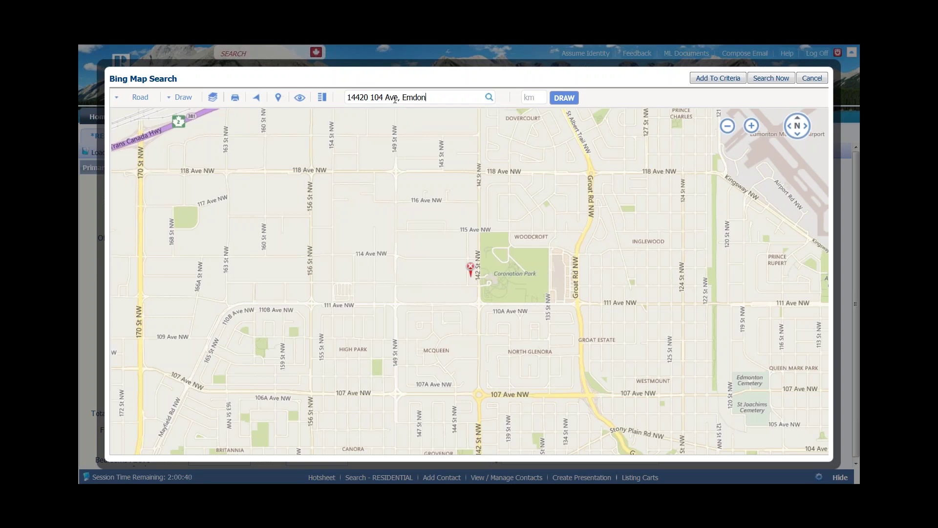
pyautogui.click(490, 97)
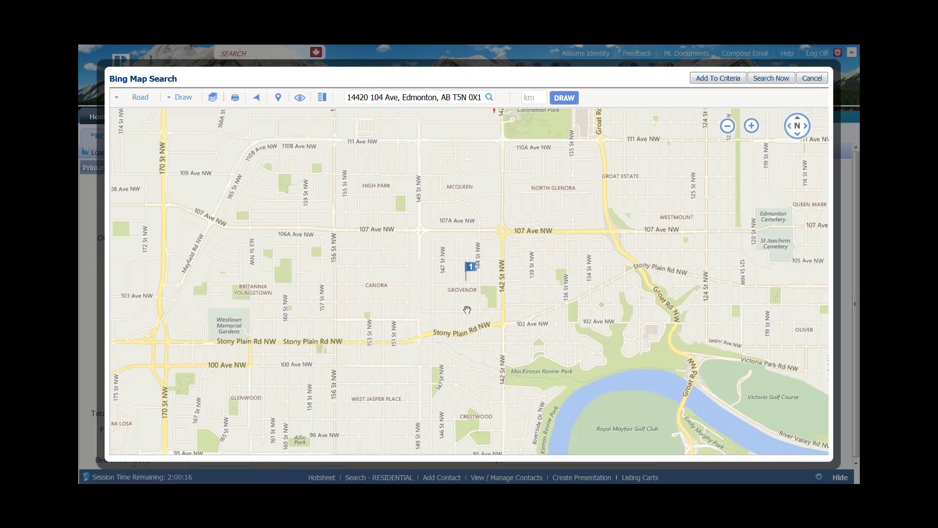
# Draw a polygon around Grovenor from Stony Plain Rd up 142 St to 107 Ave
pyautogui.click(184, 98)
pyautogui.click(136, 126)
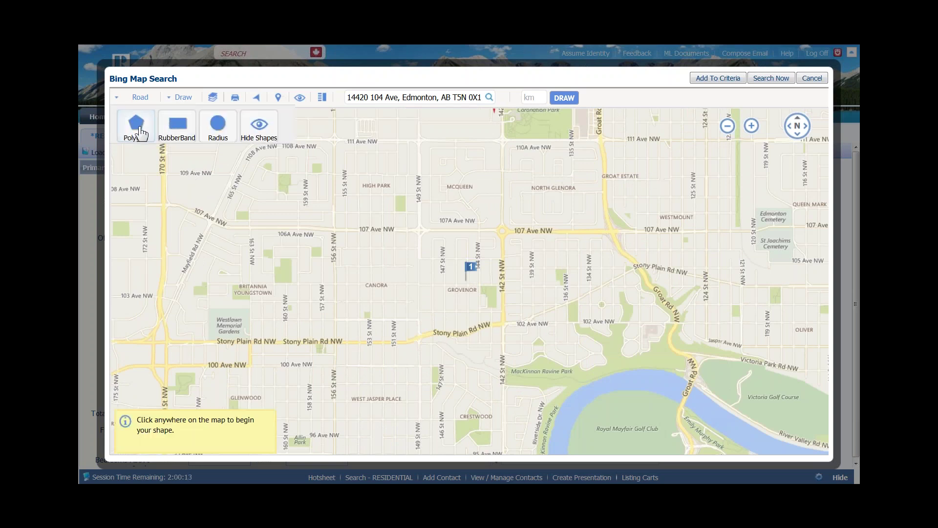
pyautogui.click(417, 223)
pyautogui.click(417, 337)
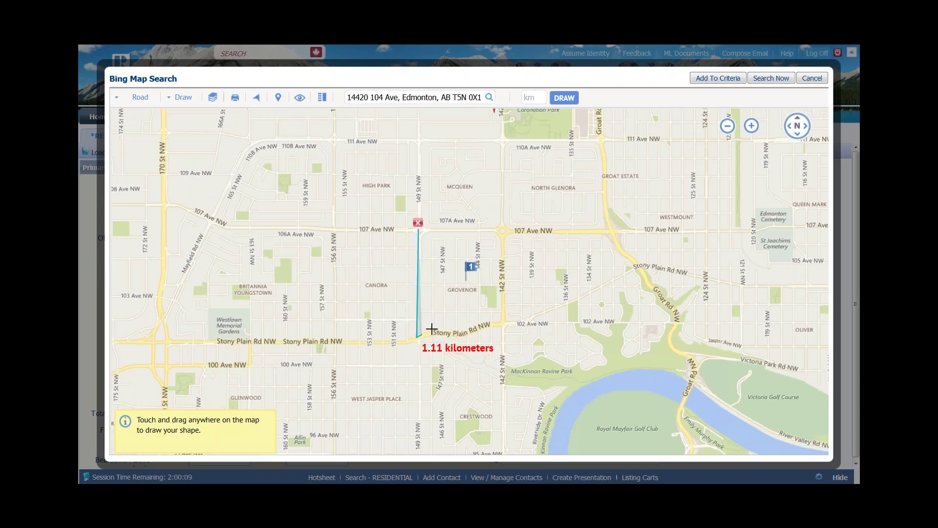
pyautogui.click(433, 332)
pyautogui.click(457, 335)
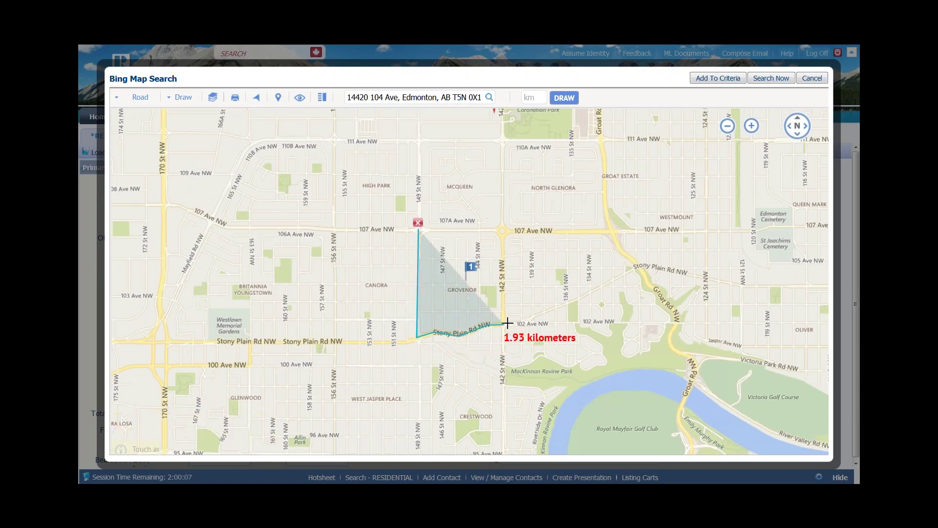
pyautogui.click(506, 323)
pyautogui.click(506, 228)
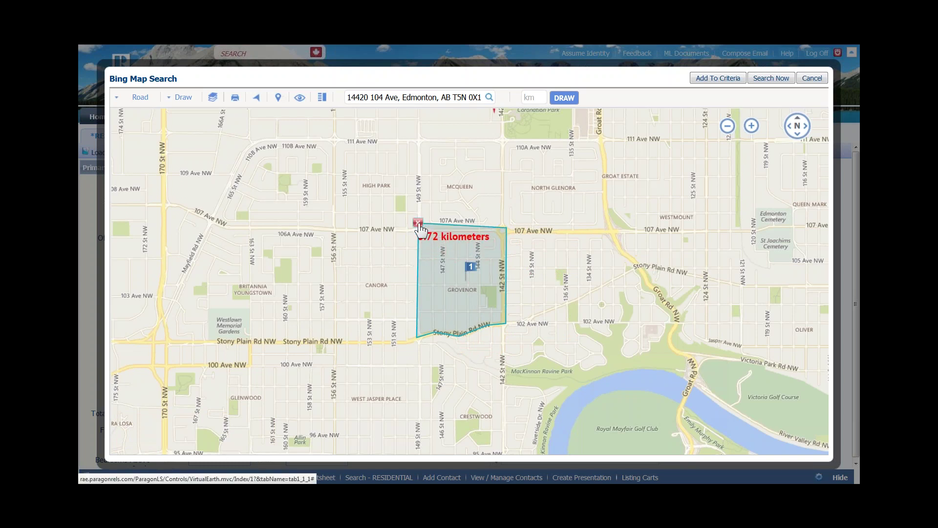
pyautogui.click(419, 224)
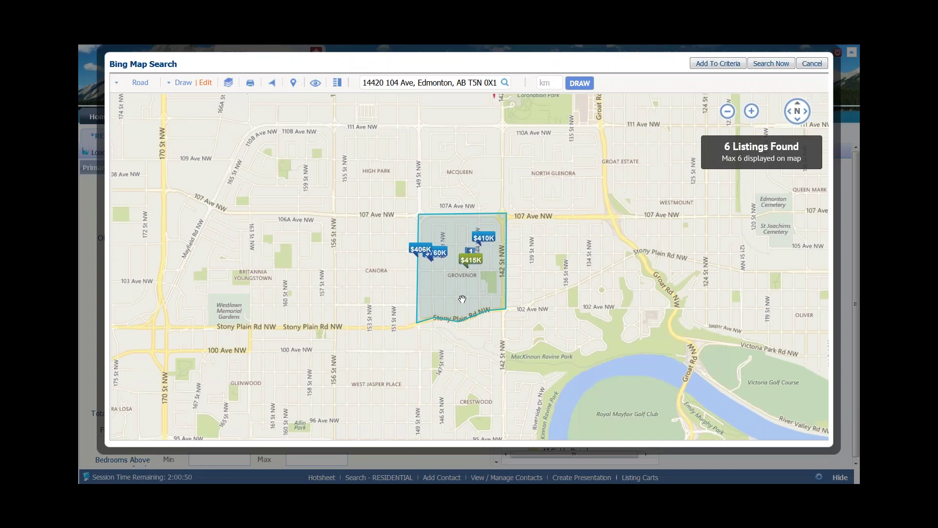
# Draw a second polygon south and east past MacKinnon Ravine toward Groat Rd, reaching 39 listings
pyautogui.click(183, 85)
pyautogui.click(138, 118)
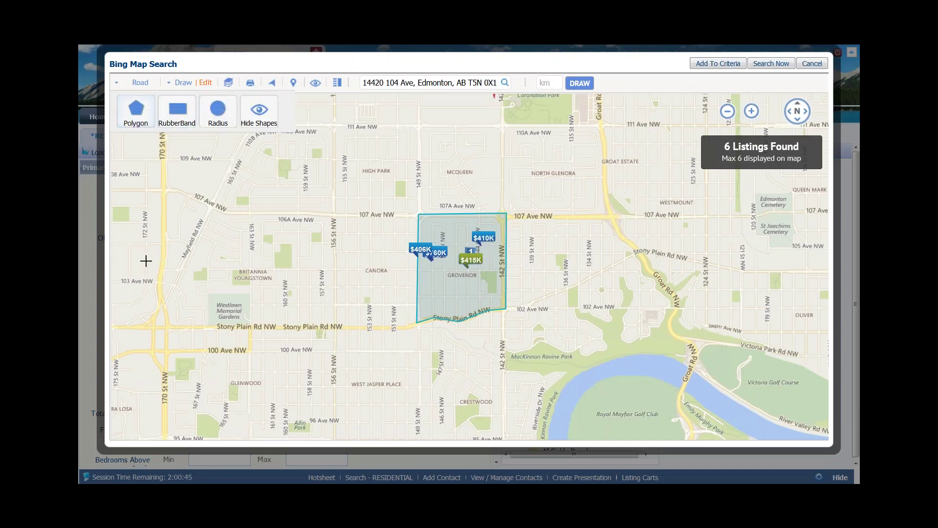
pyautogui.click(418, 322)
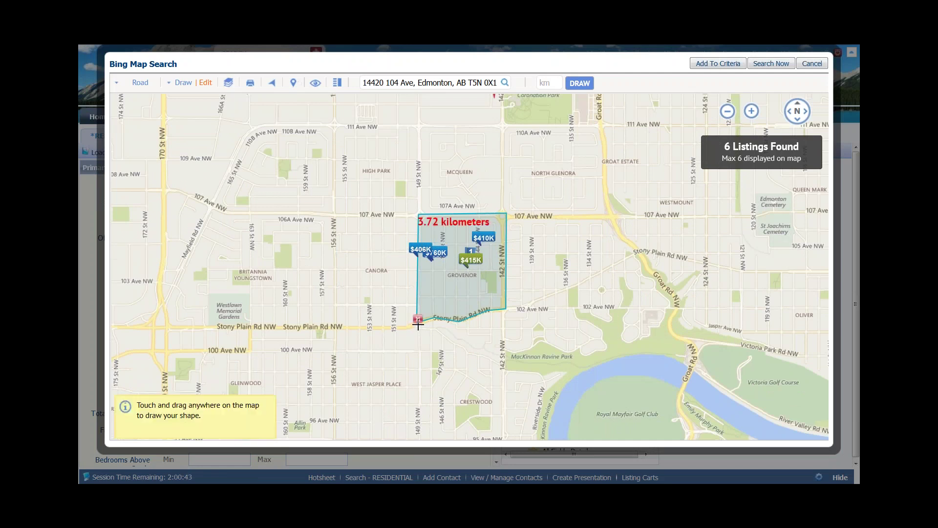
pyautogui.click(416, 421)
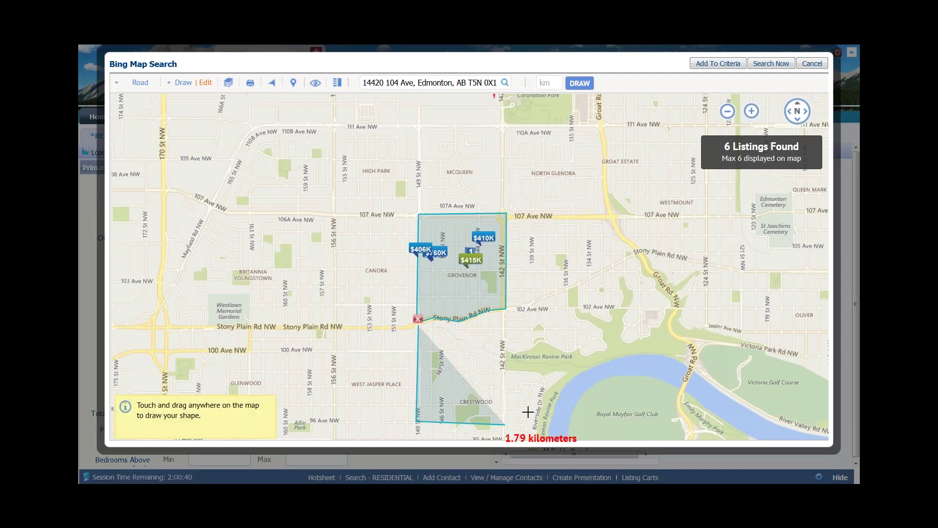
pyautogui.click(506, 425)
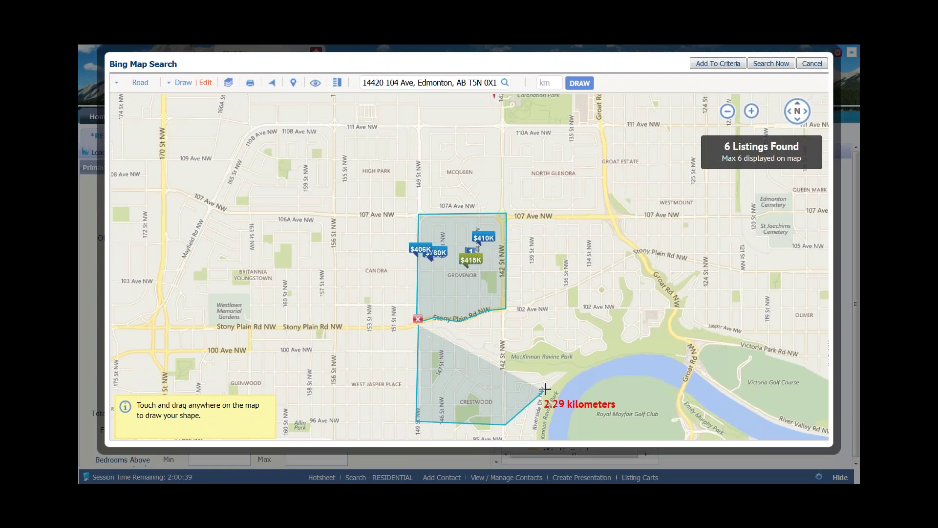
pyautogui.click(664, 280)
pyautogui.click(618, 238)
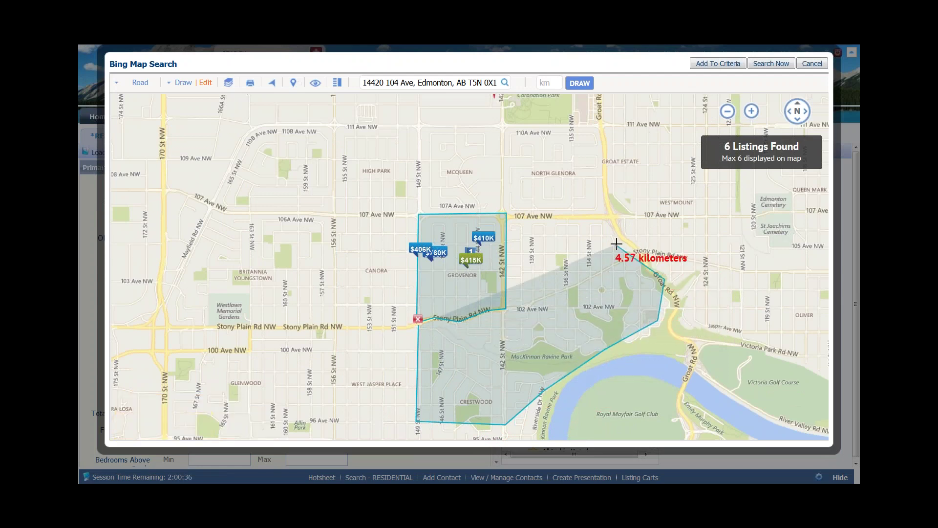
pyautogui.click(615, 215)
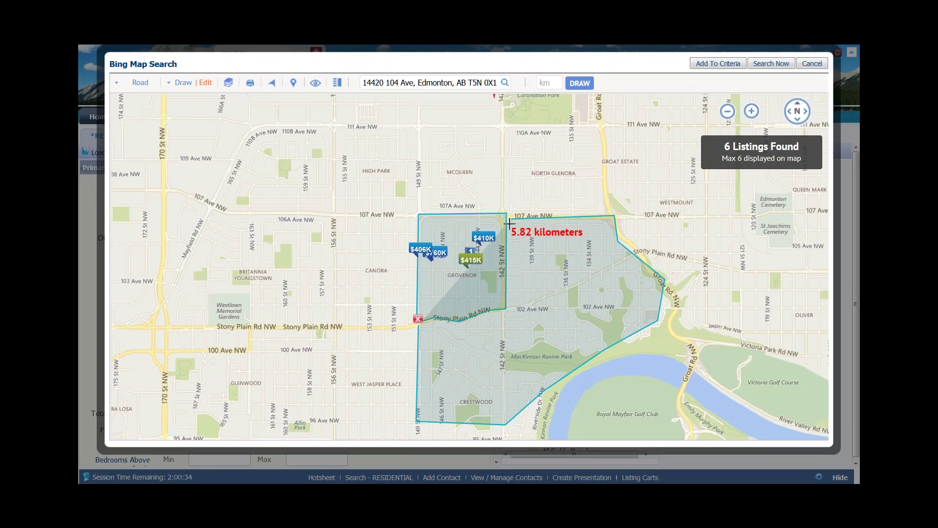
pyautogui.click(511, 219)
pyautogui.click(508, 310)
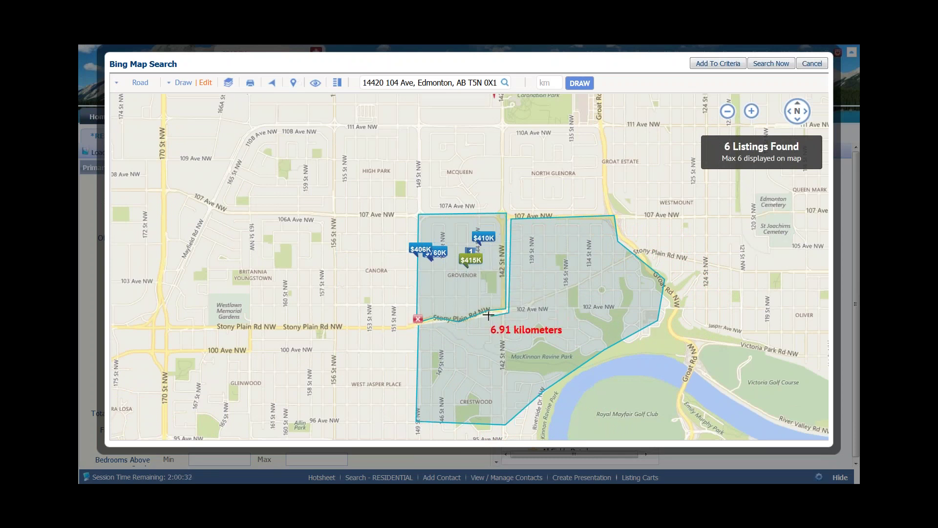
pyautogui.click(462, 324)
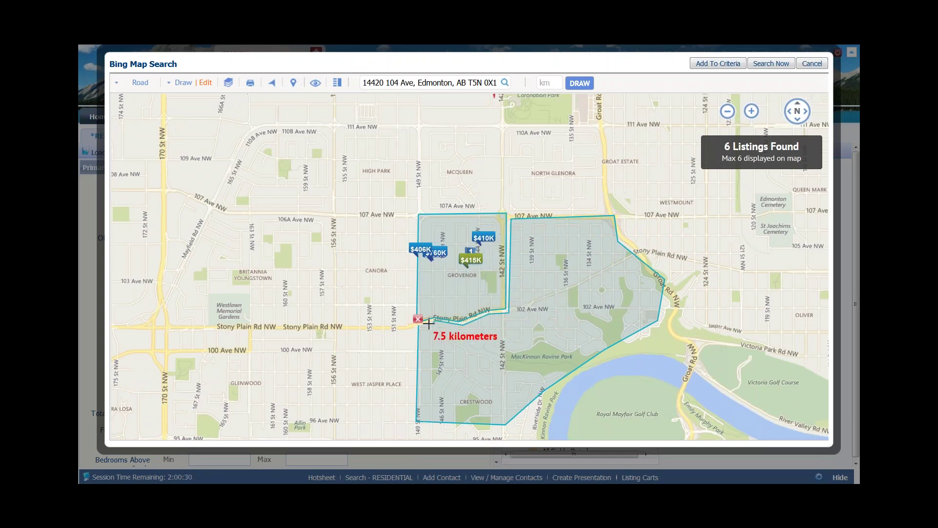
pyautogui.click(418, 320)
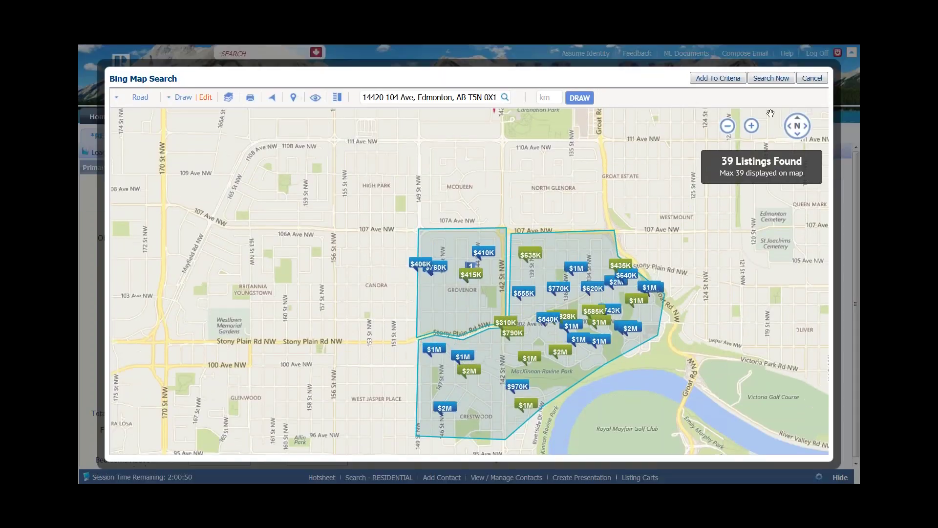
# Add both drawn map shapes to the criteria and run the search
pyautogui.click(711, 80)
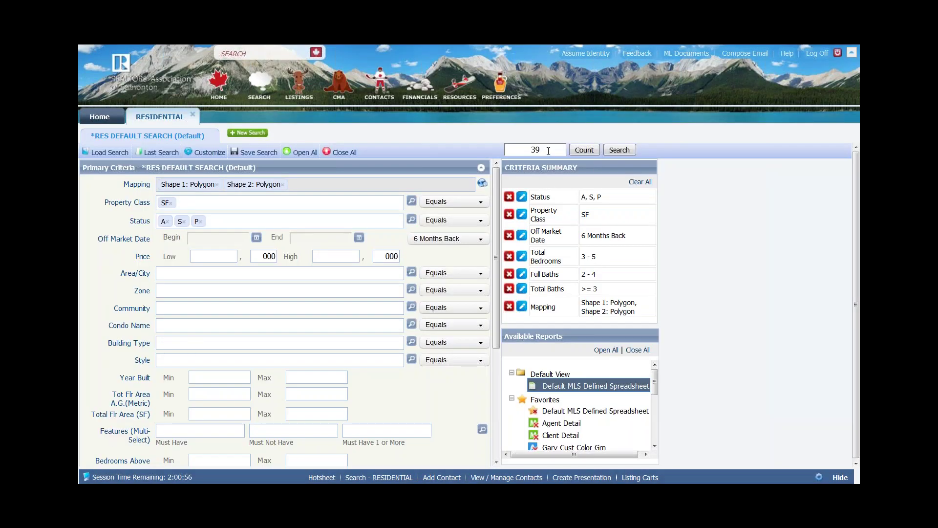
pyautogui.click(618, 150)
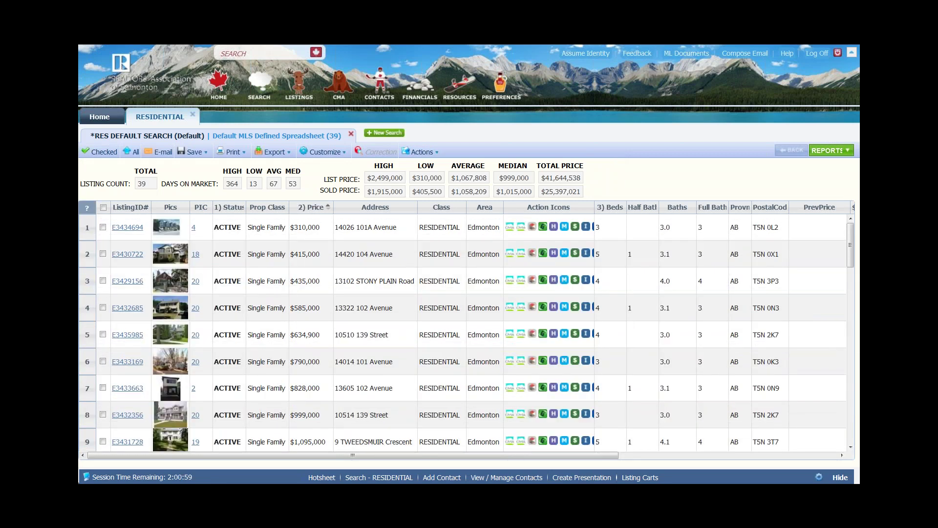
pyautogui.click(256, 228)
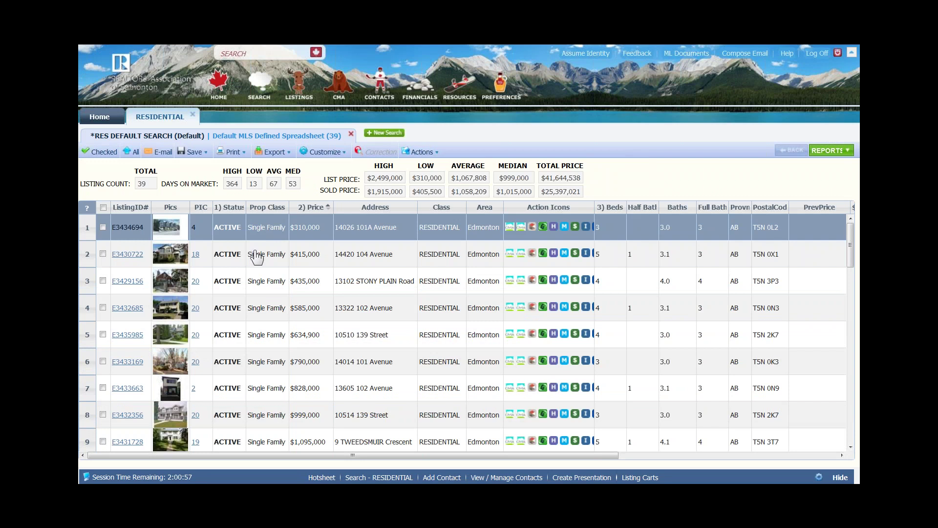
pyautogui.press('Down')
pyautogui.press('Down')
pyautogui.press('Down')
pyautogui.press('Down')
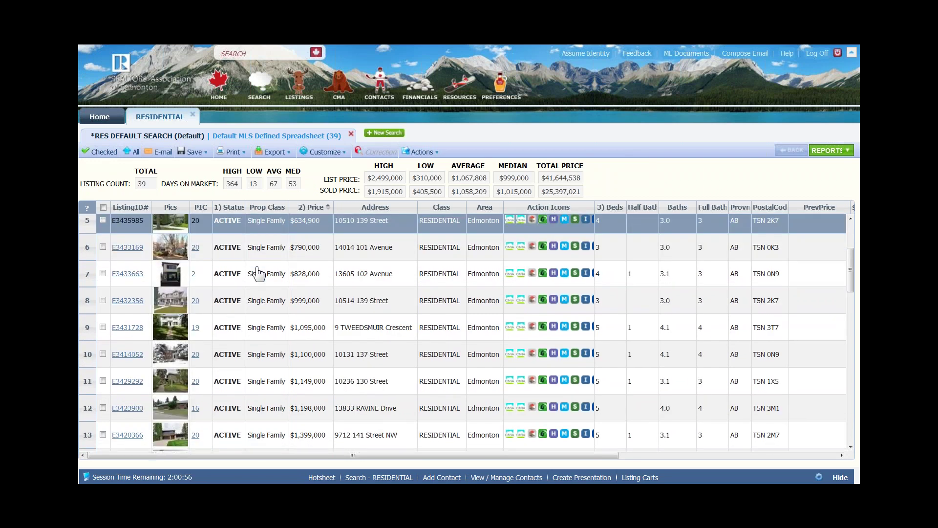
pyautogui.press('Down')
pyautogui.press('Down')
pyautogui.press('Down')
pyautogui.press('Down')
pyautogui.press('Down')
pyautogui.press('Down')
pyautogui.press('Down')
pyautogui.press('Down')
pyautogui.press('Down')
pyautogui.press('Down')
pyautogui.press('Down')
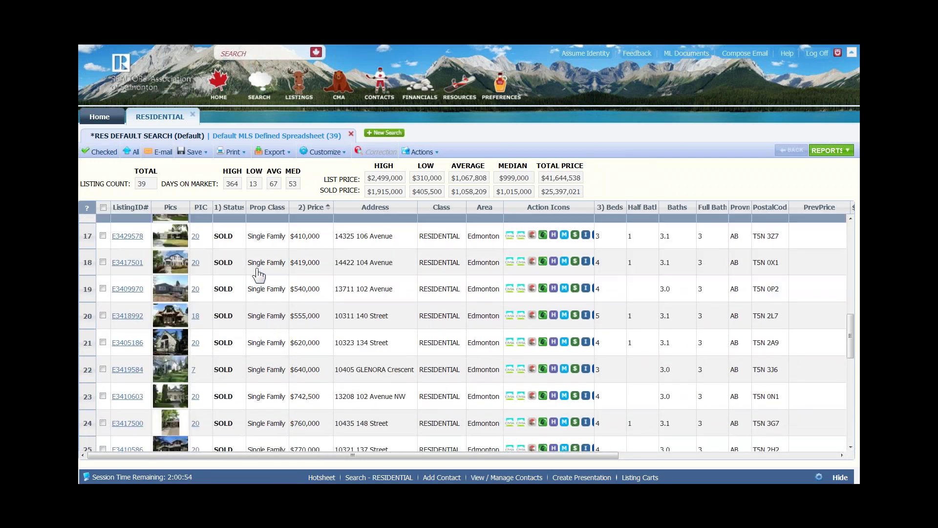
pyautogui.press('Down')
pyautogui.press('Down')
pyautogui.press('Down')
pyautogui.press('Down')
pyautogui.press('Down')
pyautogui.press('Down')
pyautogui.press('Down')
pyautogui.press('Down')
pyautogui.press('Down')
pyautogui.press('Down')
pyautogui.press('Down')
pyautogui.press('Down')
pyautogui.press('Down')
pyautogui.press('Down')
pyautogui.press('Down')
pyautogui.press('Down')
pyautogui.press('Down')
pyautogui.press('Down')
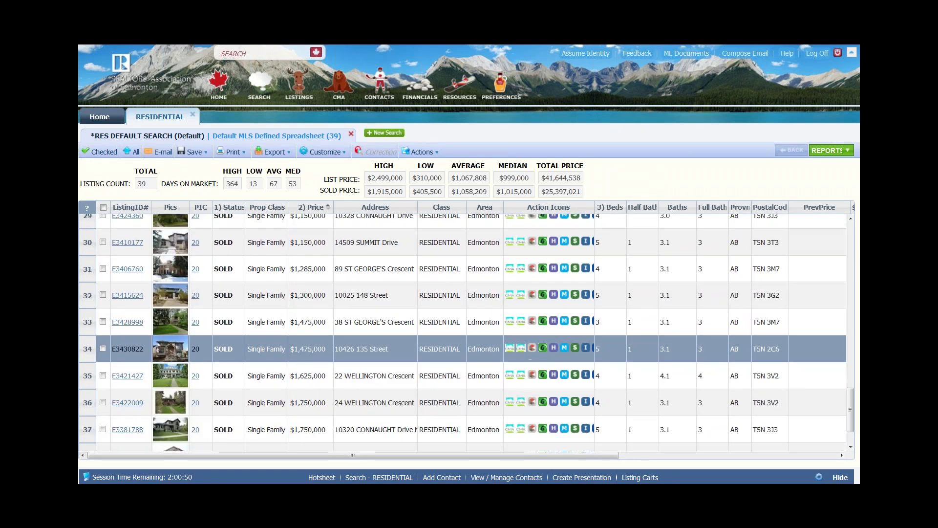
pyautogui.click(854, 405)
pyautogui.scroll(15, 171, 391)
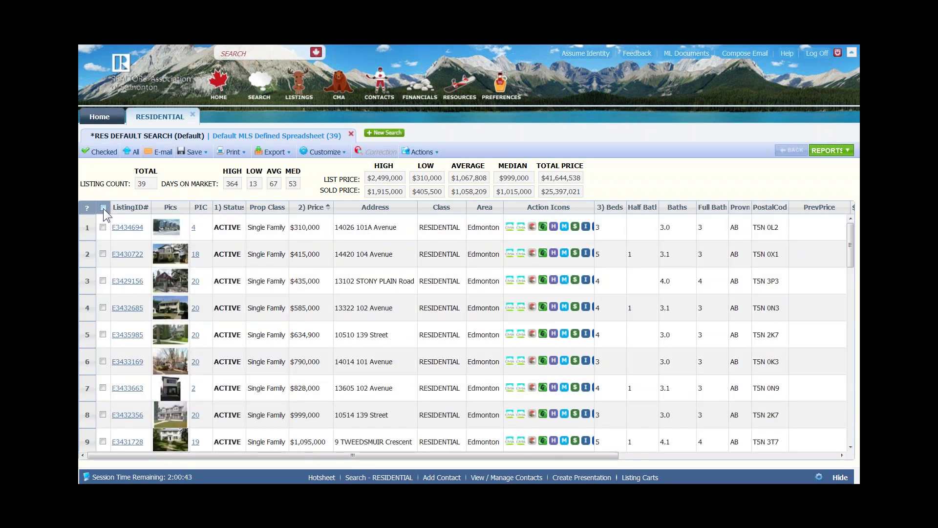
# Check every listing in the results, then uncheck the first one
pyautogui.click(101, 207)
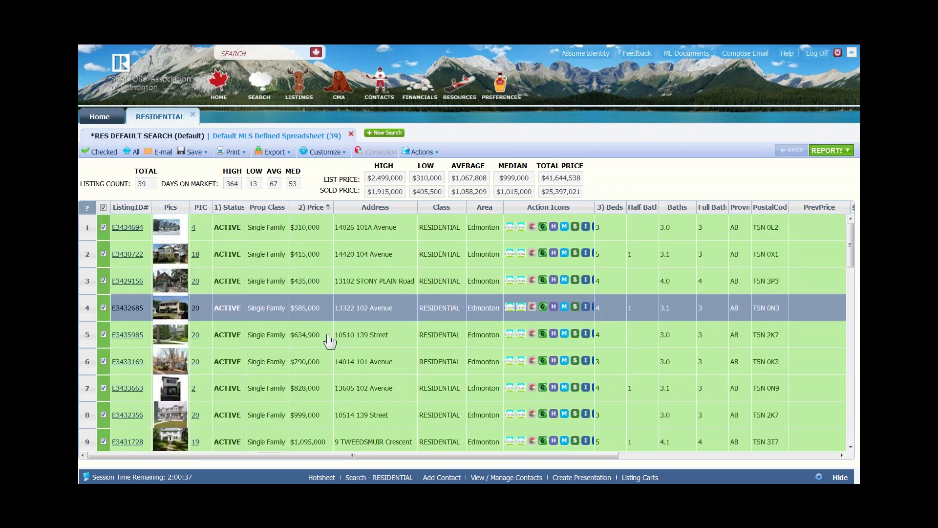
pyautogui.scroll(-2, 328, 340)
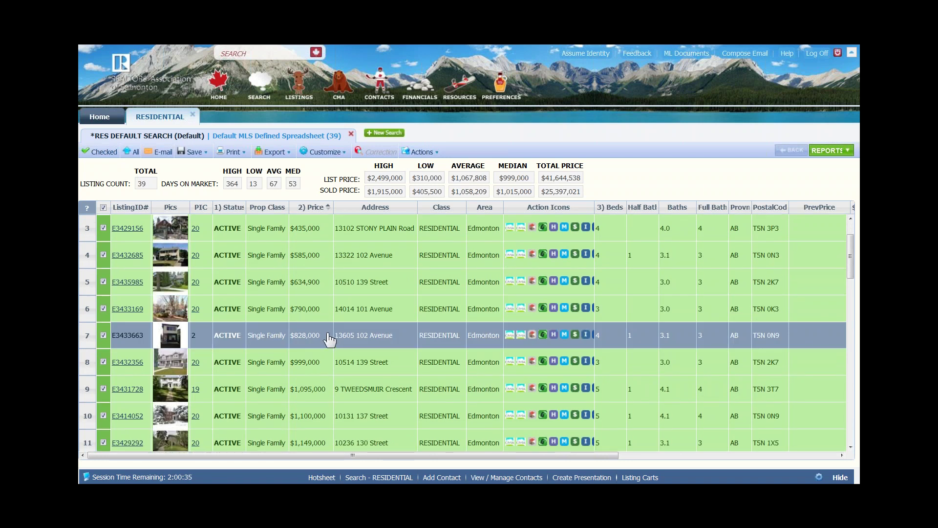
pyautogui.scroll(2, 328, 337)
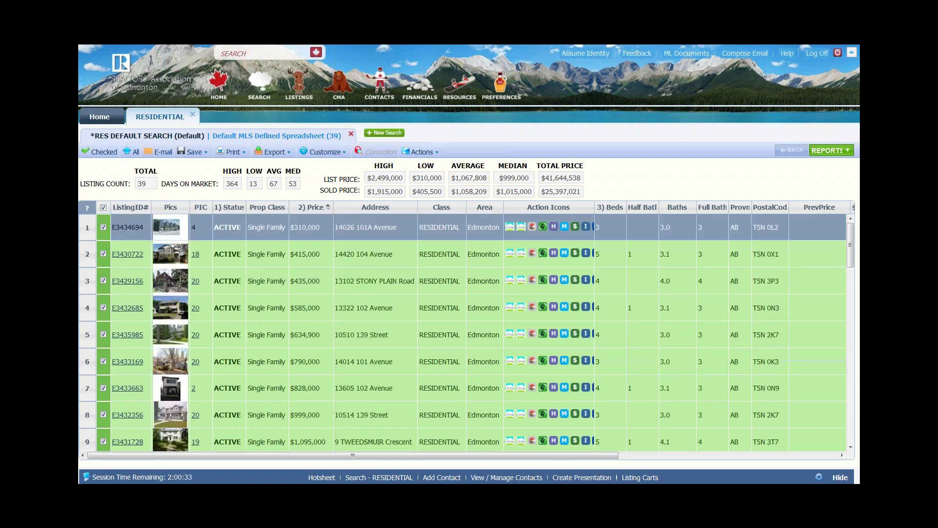
pyautogui.click(103, 227)
pyautogui.click(371, 281)
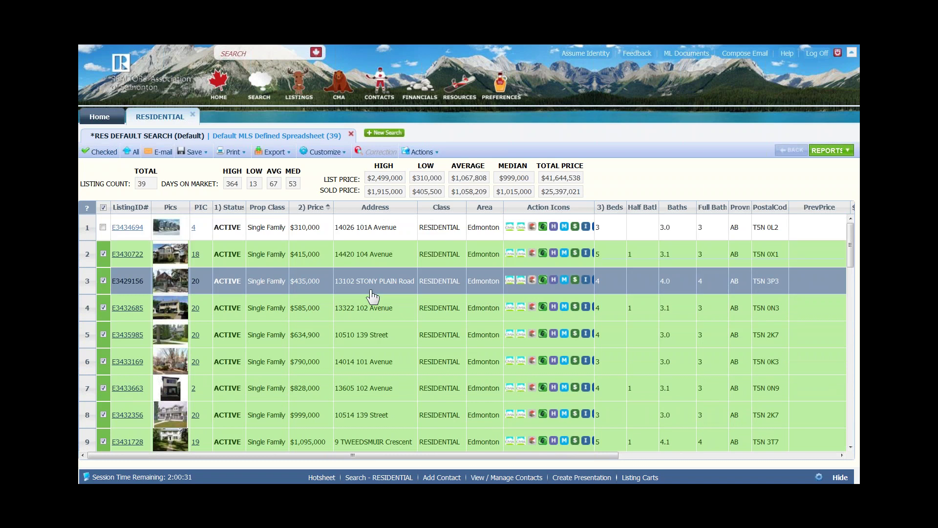
# Uncheck rows 9–12 and the two active listings in rows 14 and 15
pyautogui.scroll(-3, 376, 303)
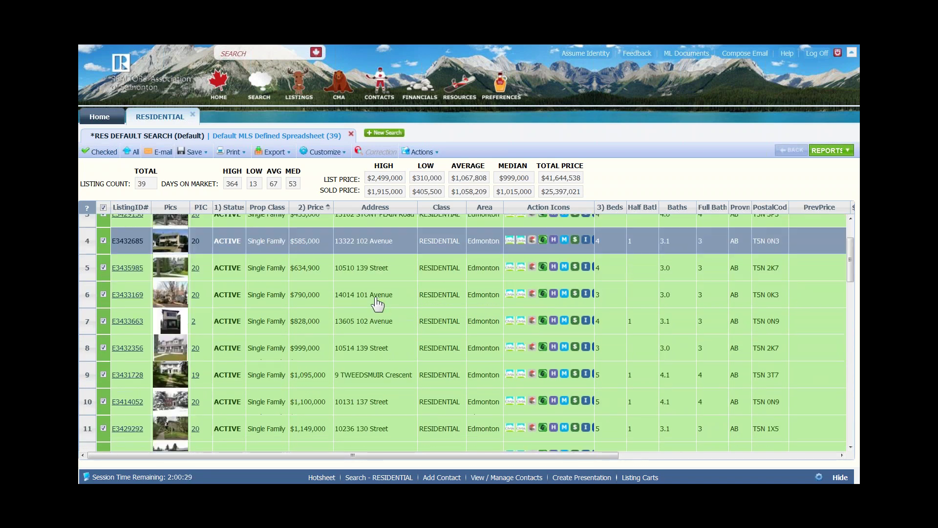
pyautogui.scroll(-1, 340, 343)
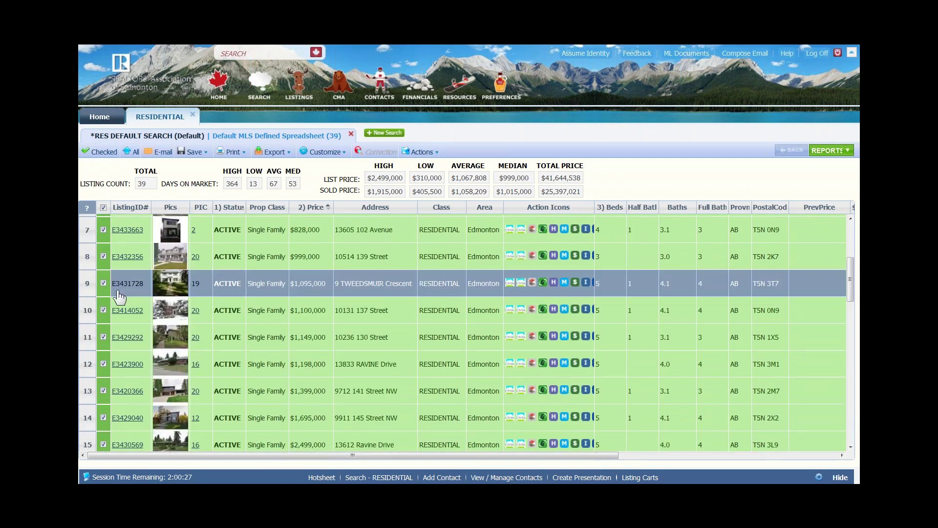
pyautogui.click(103, 284)
pyautogui.click(103, 309)
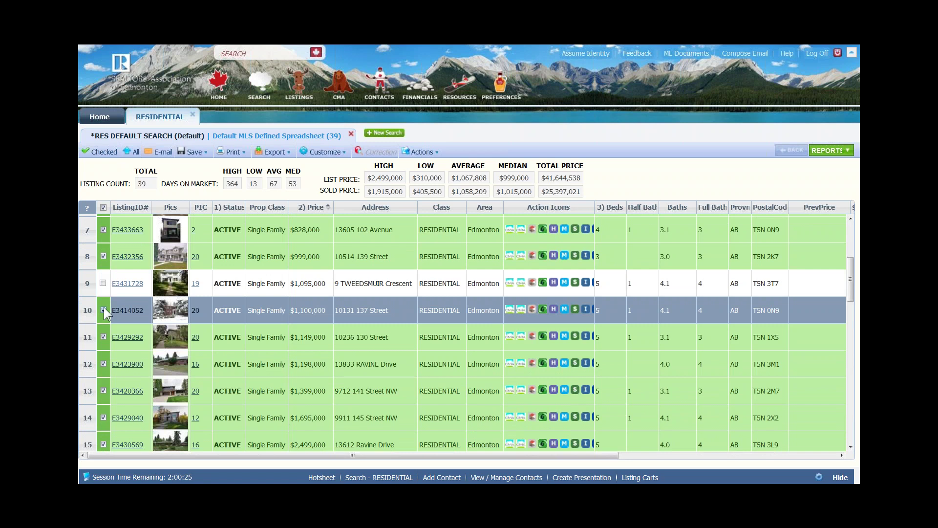
pyautogui.click(103, 337)
pyautogui.click(103, 364)
pyautogui.scroll(-6, 132, 382)
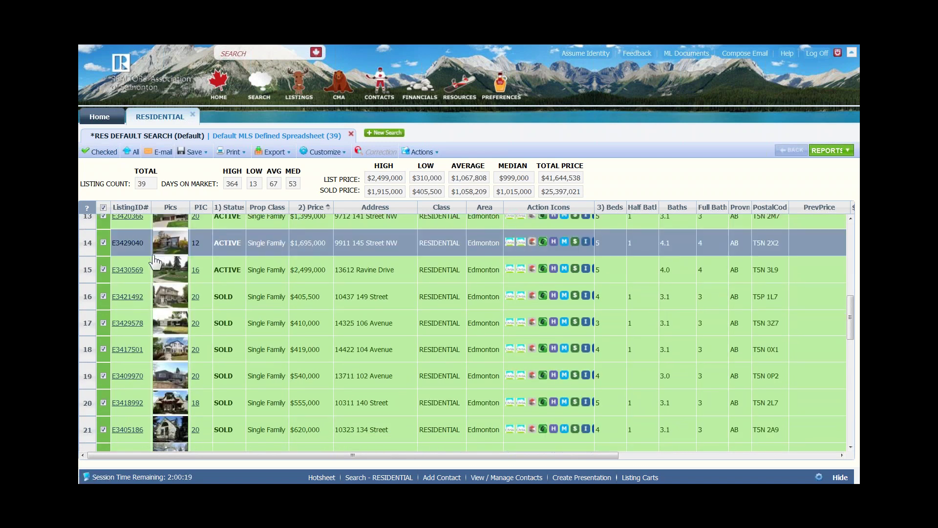
pyautogui.scroll(2, 155, 261)
pyautogui.click(103, 294)
pyautogui.click(103, 321)
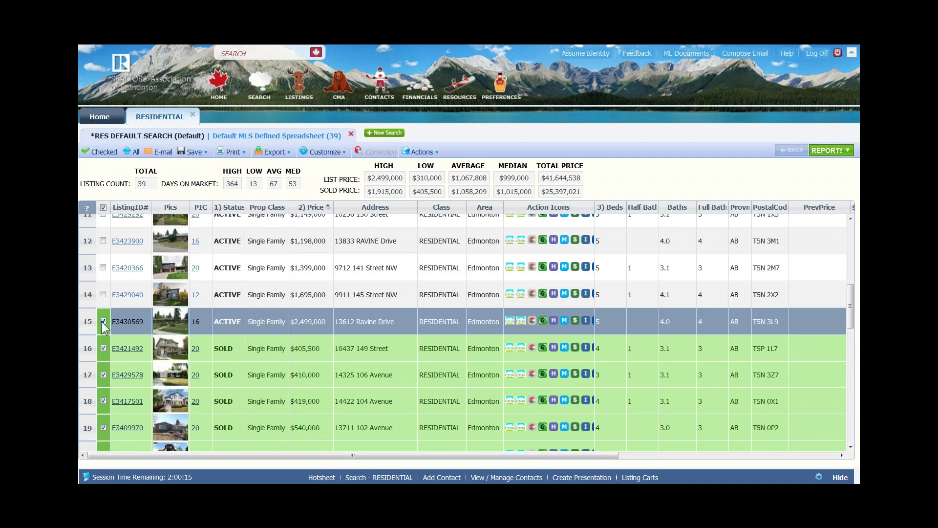
# Uncheck the higher-priced sold listings in rows 28–35 and 37–39
pyautogui.scroll(-2, 282, 371)
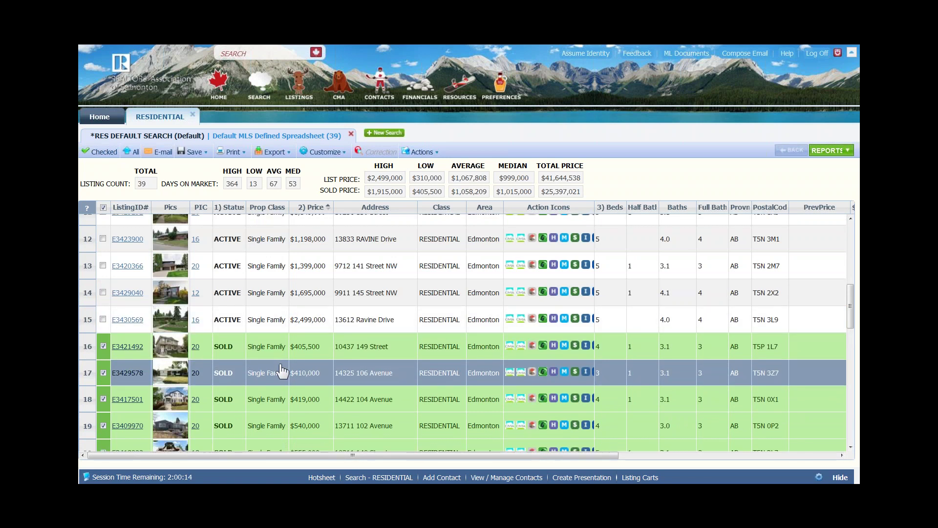
pyautogui.scroll(-2, 282, 372)
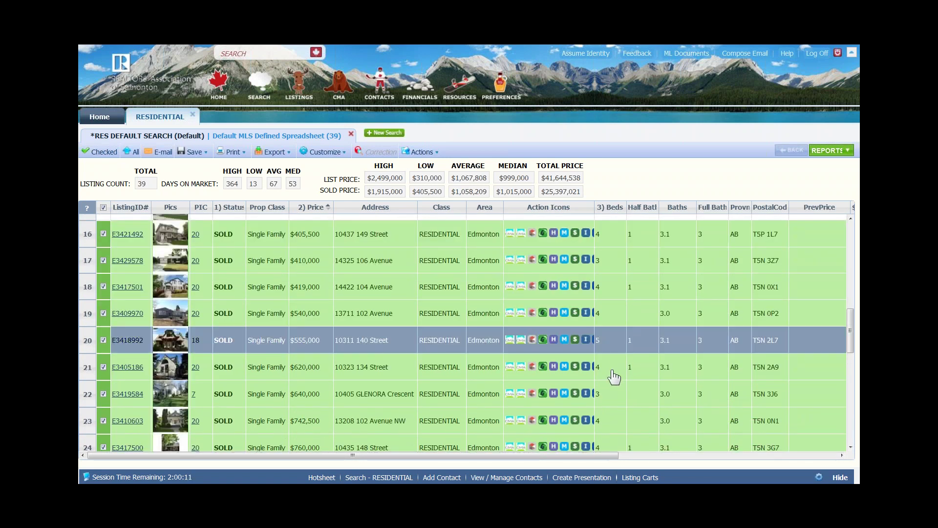
pyautogui.scroll(-4, 614, 379)
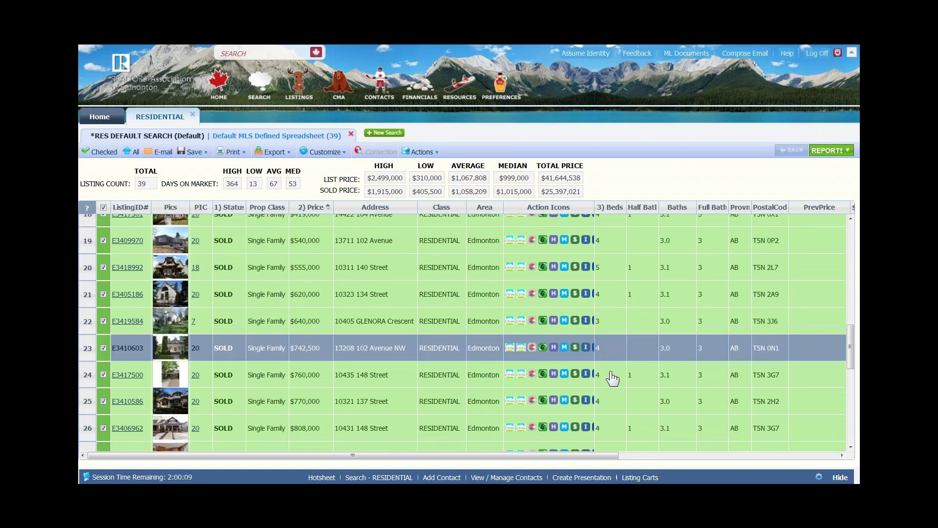
pyautogui.scroll(-2, 613, 378)
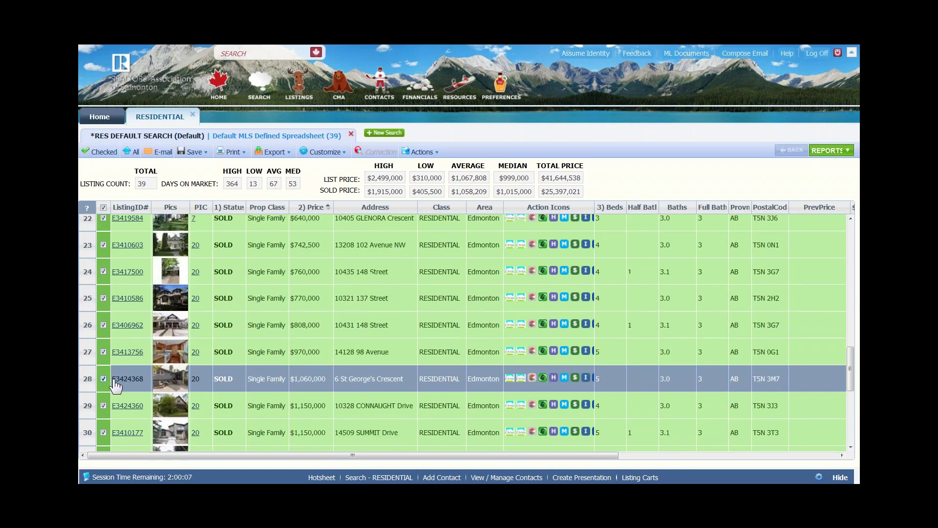
pyautogui.click(103, 379)
pyautogui.click(103, 405)
pyautogui.click(103, 432)
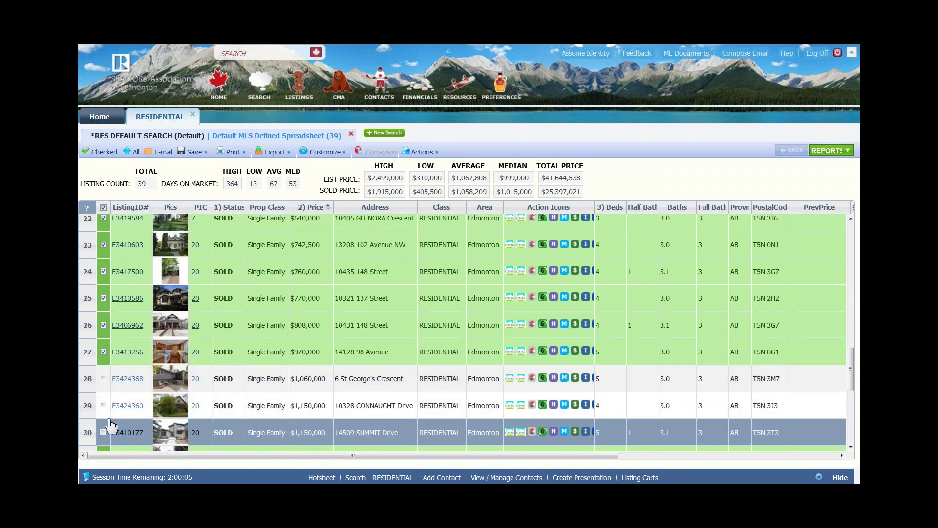
pyautogui.scroll(-1, 111, 425)
pyautogui.scroll(-4, 110, 425)
pyautogui.click(103, 327)
pyautogui.click(103, 353)
pyautogui.click(103, 380)
pyautogui.click(103, 406)
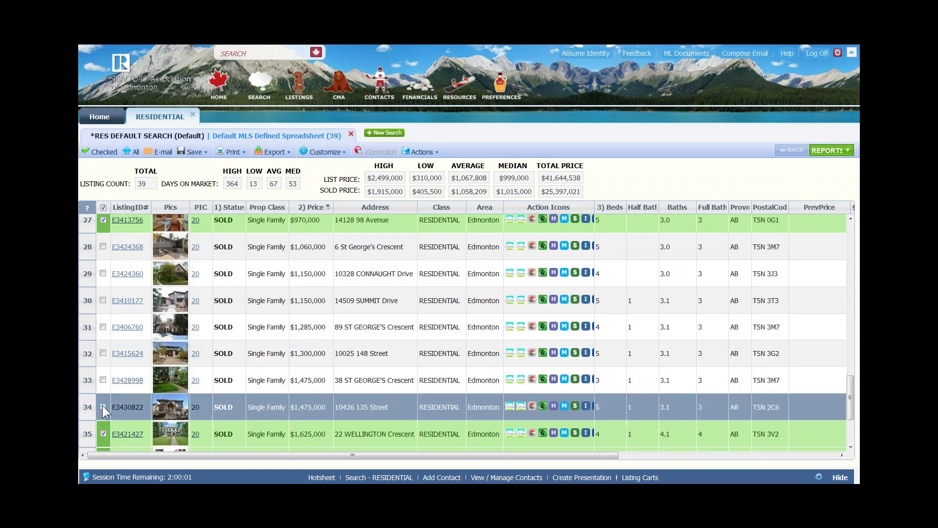
pyautogui.click(103, 433)
pyautogui.click(103, 434)
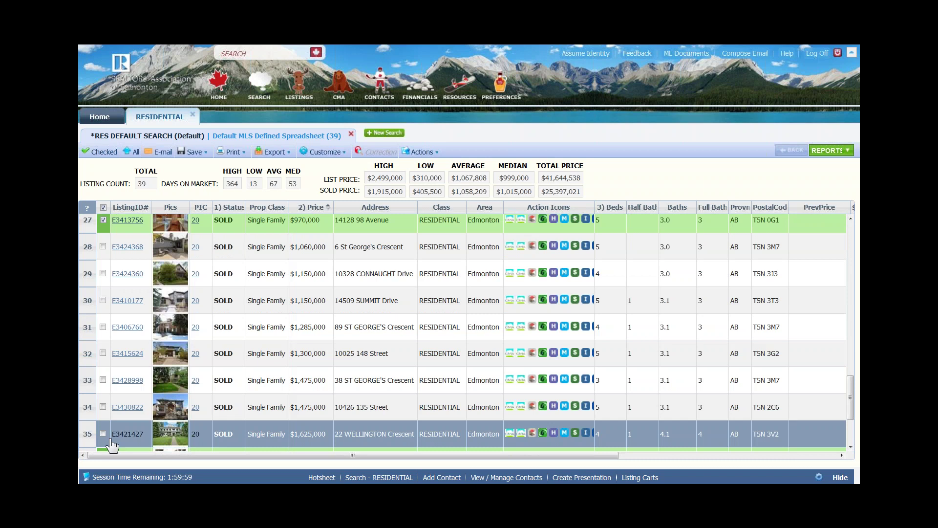
pyautogui.scroll(-4, 112, 440)
pyautogui.click(104, 384)
pyautogui.click(103, 410)
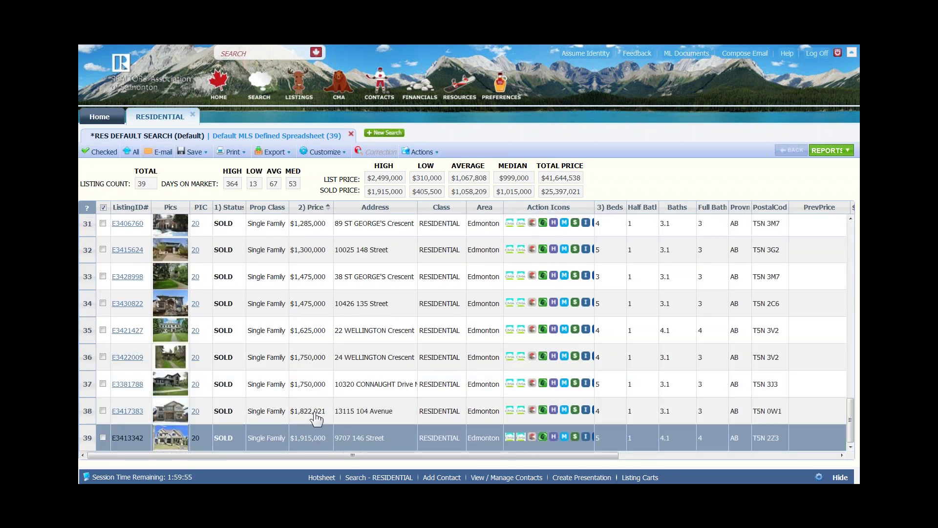
pyautogui.click(103, 437)
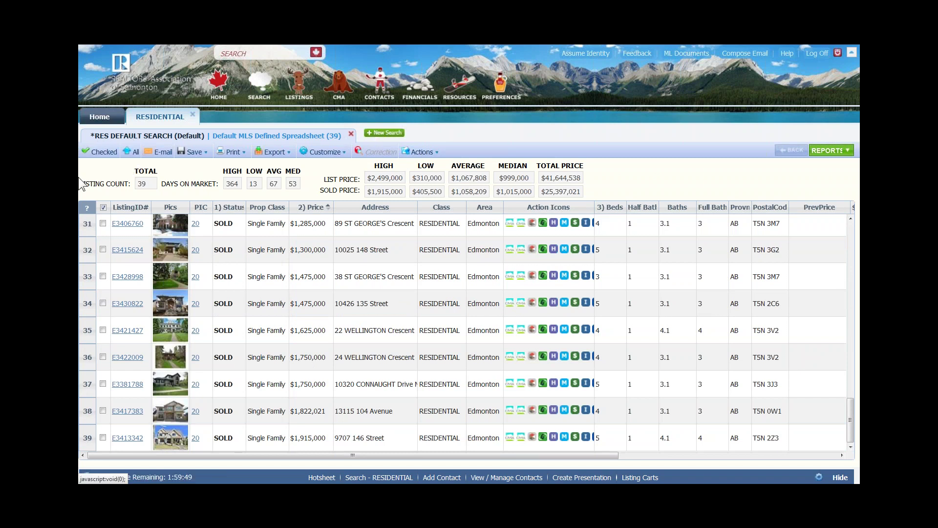
# Show only the 19 checked listings and bring up the Available Reports list
pyautogui.click(103, 162)
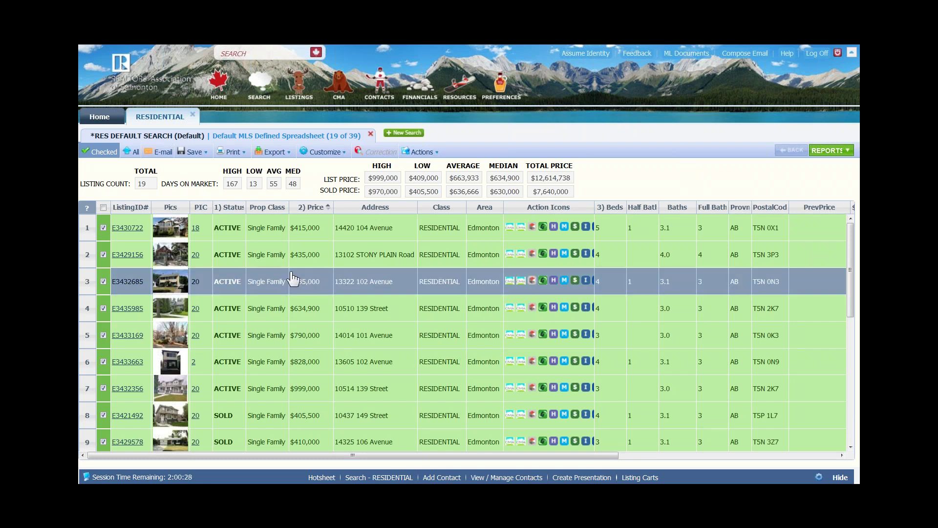
pyautogui.click(819, 153)
# Show the checked listings as Agent Detail reports, advance to listing 2, and reopen Available Reports
pyautogui.click(738, 221)
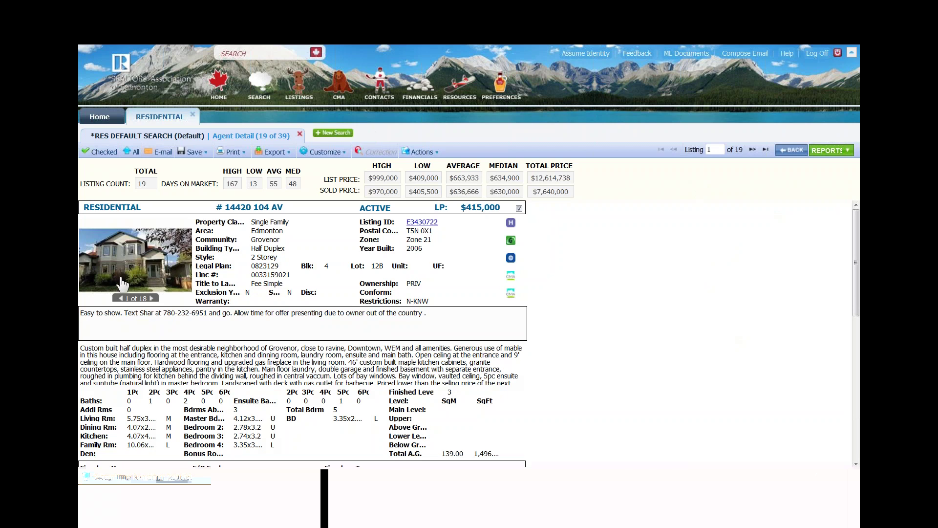
pyautogui.click(752, 150)
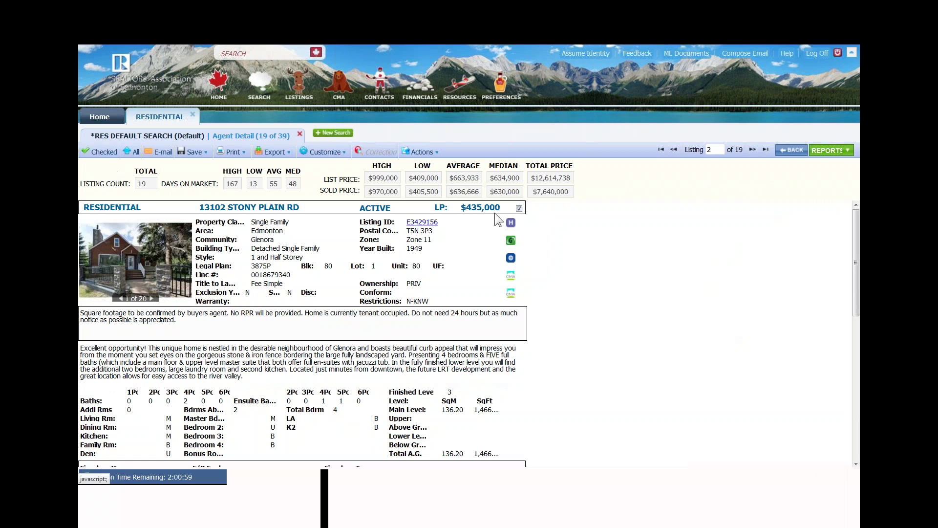
pyautogui.click(519, 209)
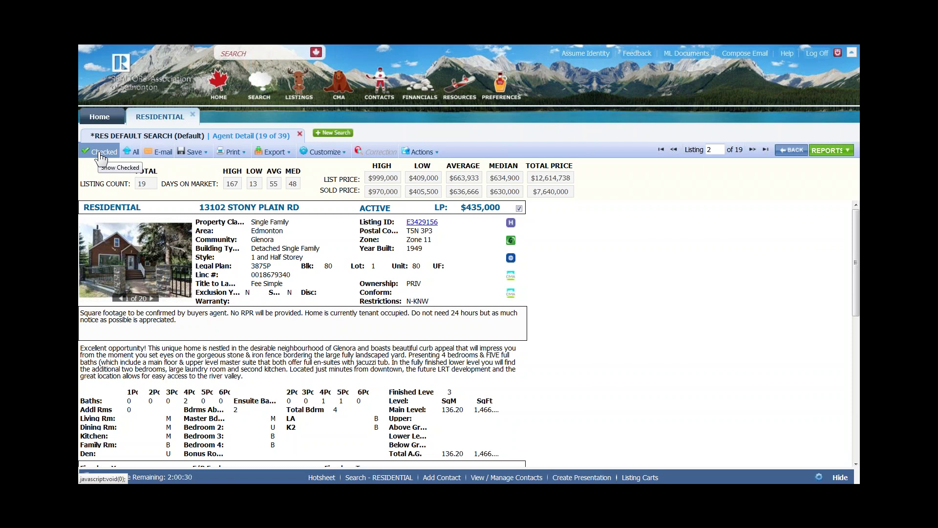
pyautogui.click(822, 155)
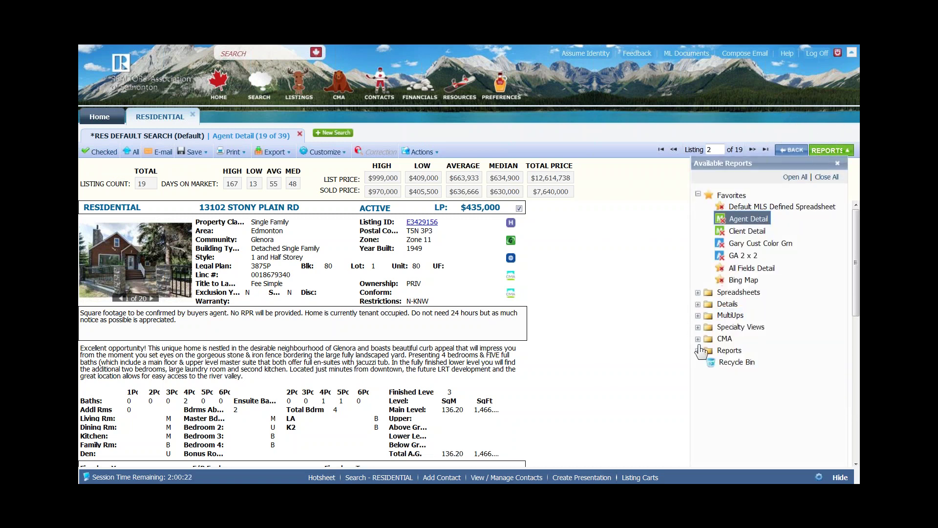
# Display the 19 listings in CMA Quick View, four comparables per page, with the page zoomed in
pyautogui.click(698, 339)
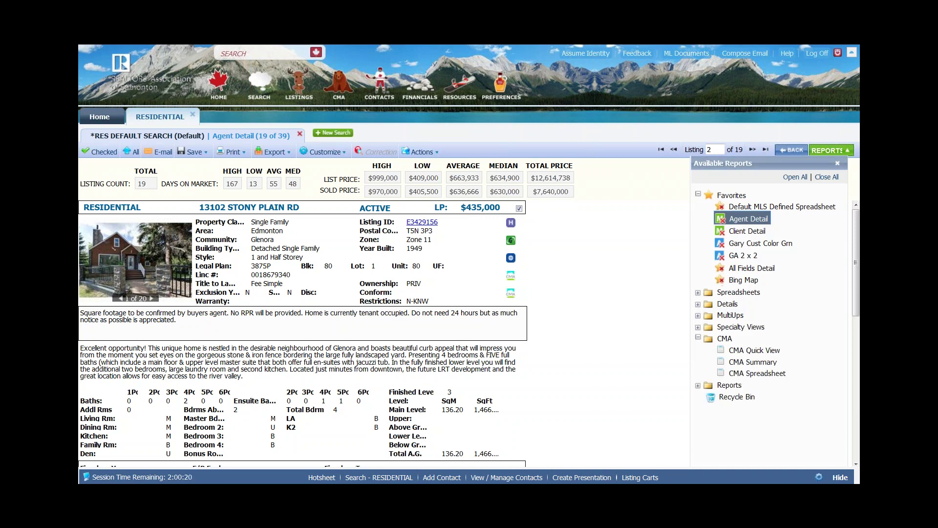
pyautogui.click(744, 353)
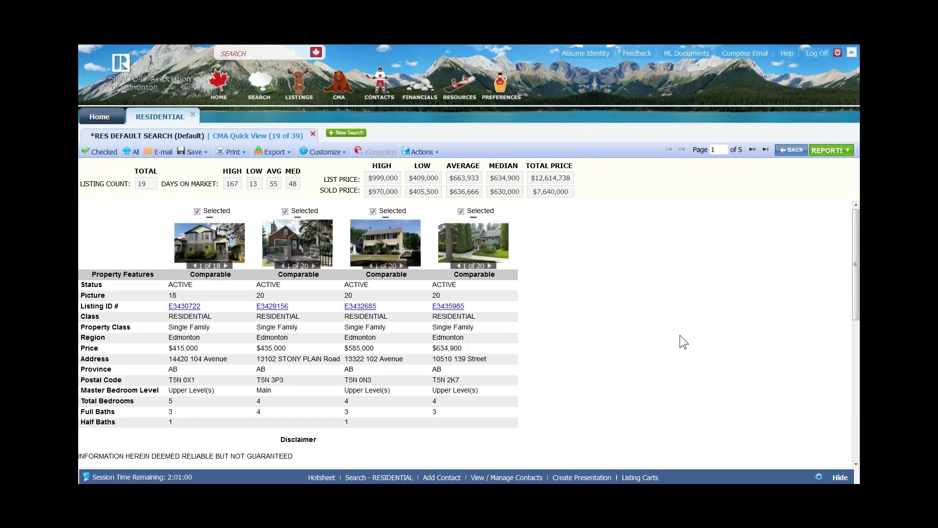
pyautogui.hotkey('ctrl', '+')
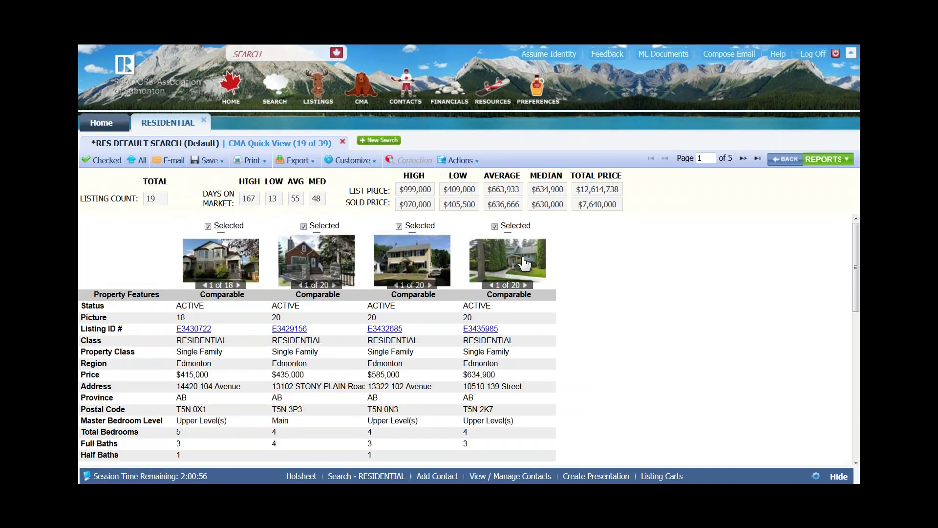
pyautogui.scroll(-3, 125, 338)
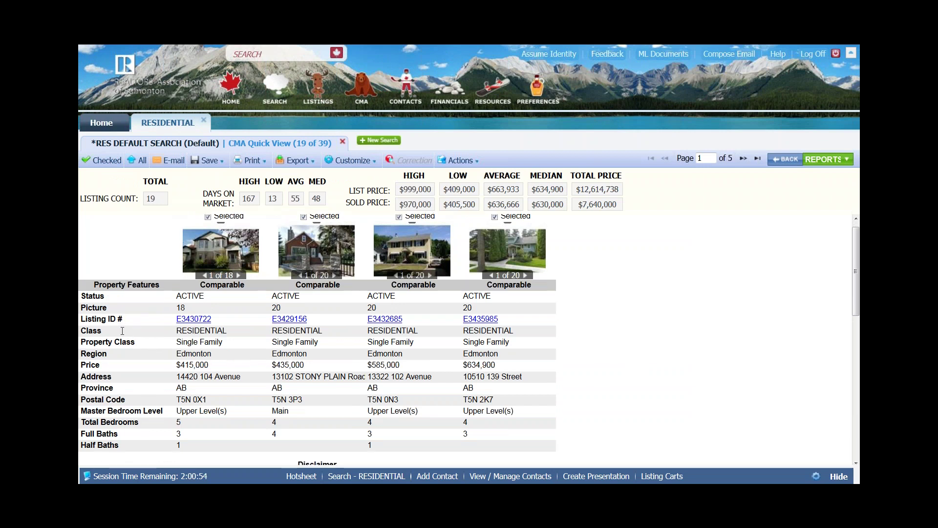
pyautogui.scroll(3, 119, 342)
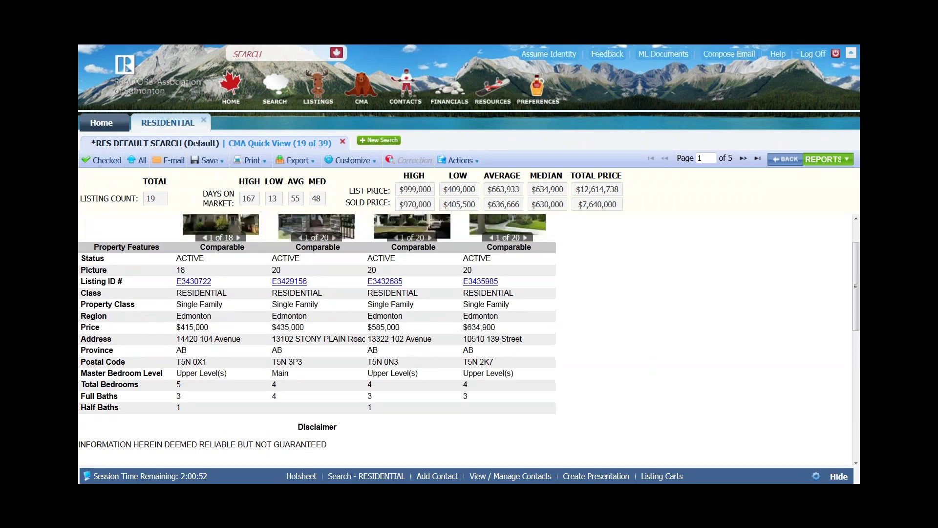
pyautogui.click(351, 160)
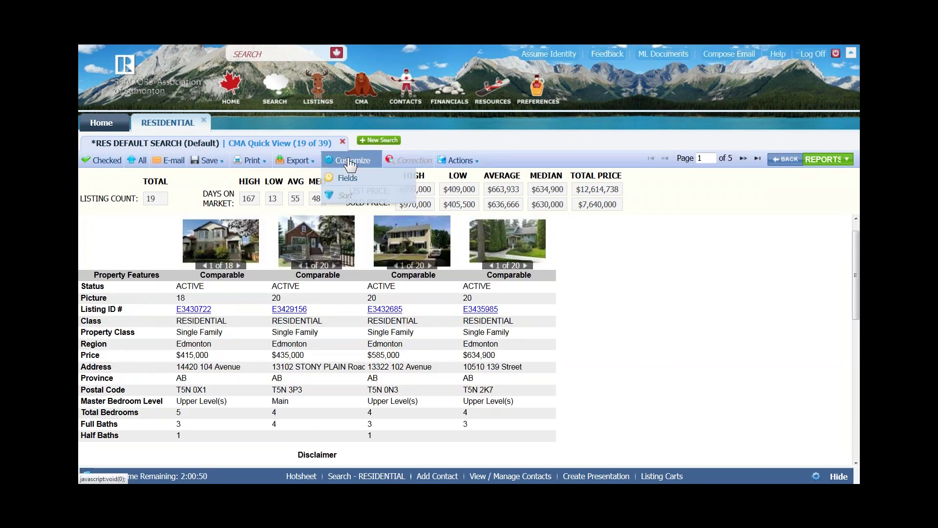
pyautogui.click(633, 287)
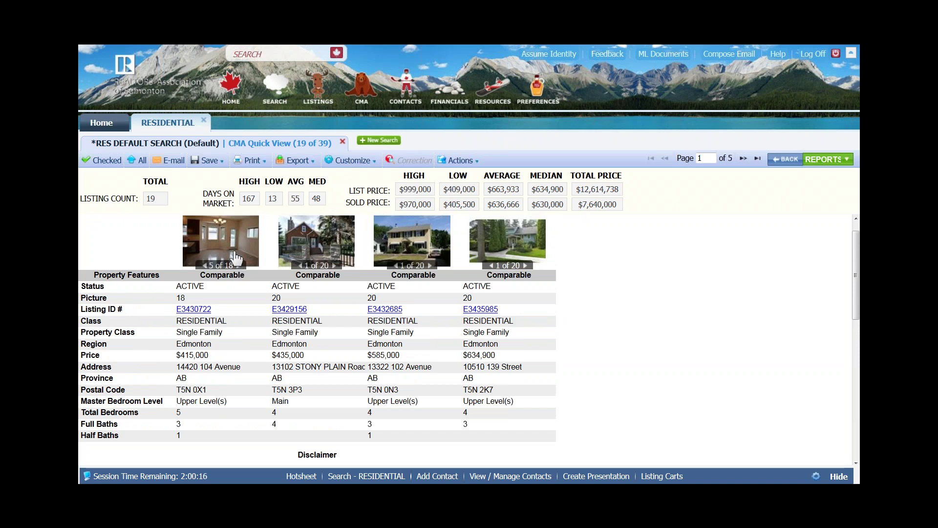
# Open listing E3432685's photo gallery and page forward through four photos
pyautogui.click(415, 251)
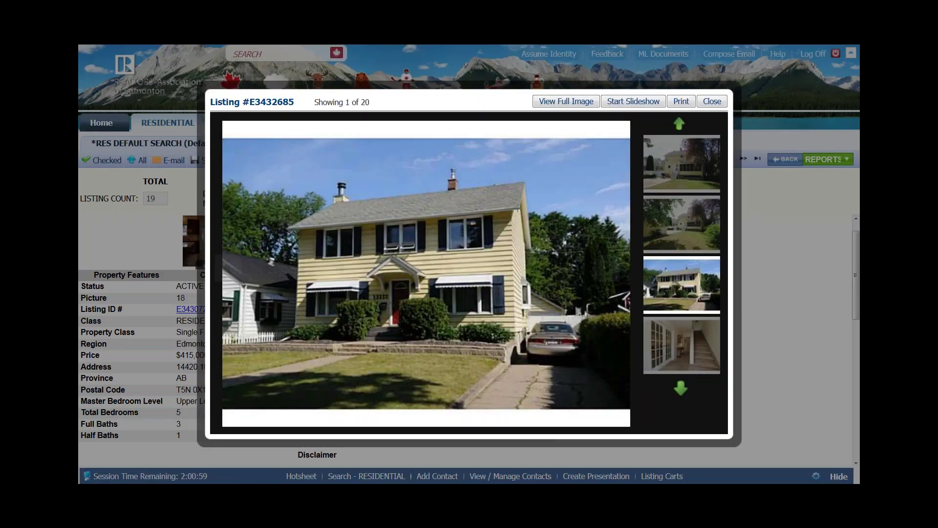
pyautogui.moveTo(606, 266)
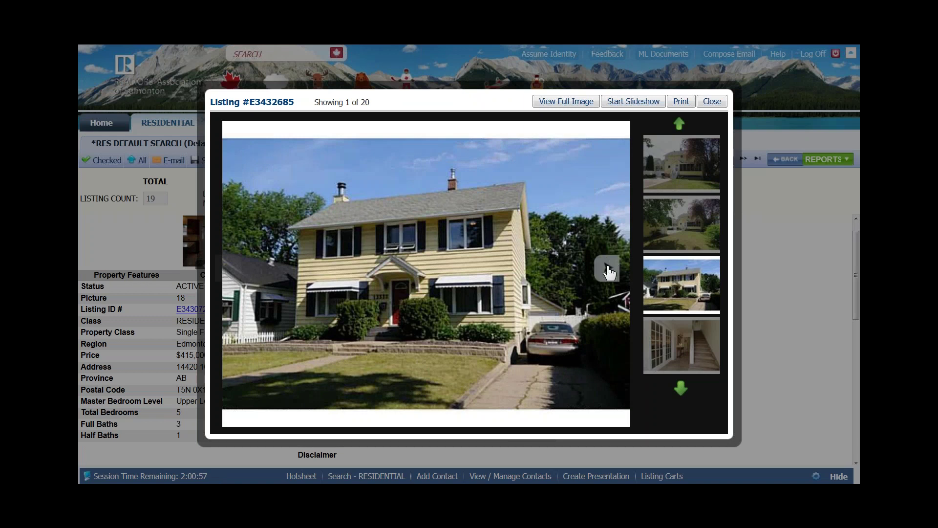
pyautogui.click(607, 269)
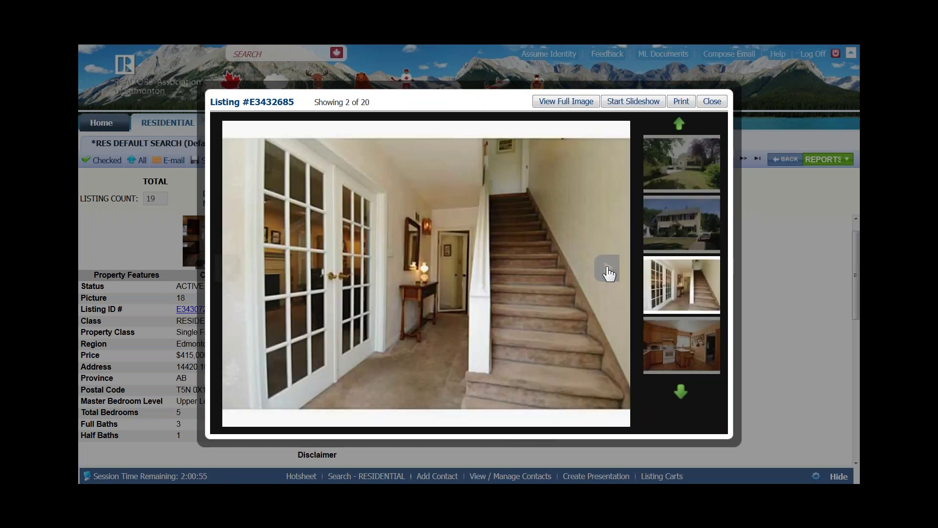
pyautogui.click(608, 269)
pyautogui.click(607, 269)
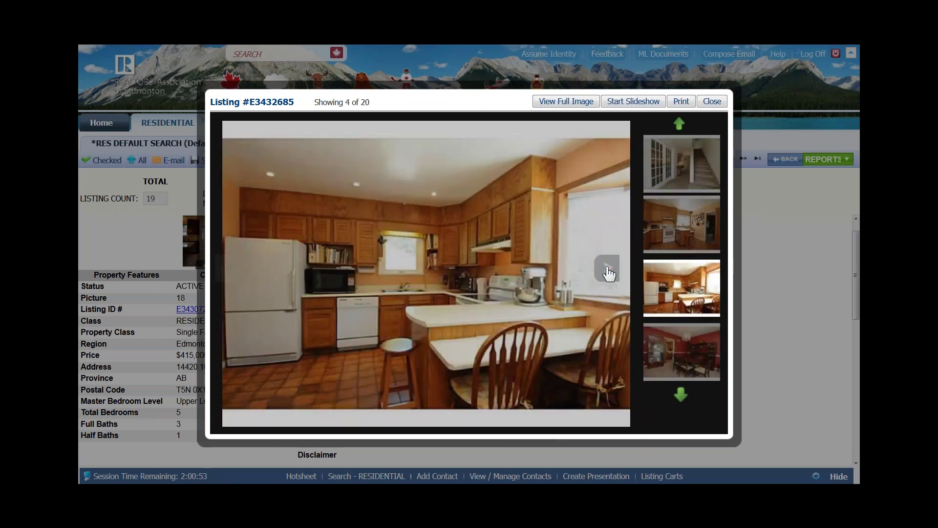
pyautogui.click(608, 269)
# Briefly run the slideshow, browse more photos, step back one, and close the gallery
pyautogui.click(638, 103)
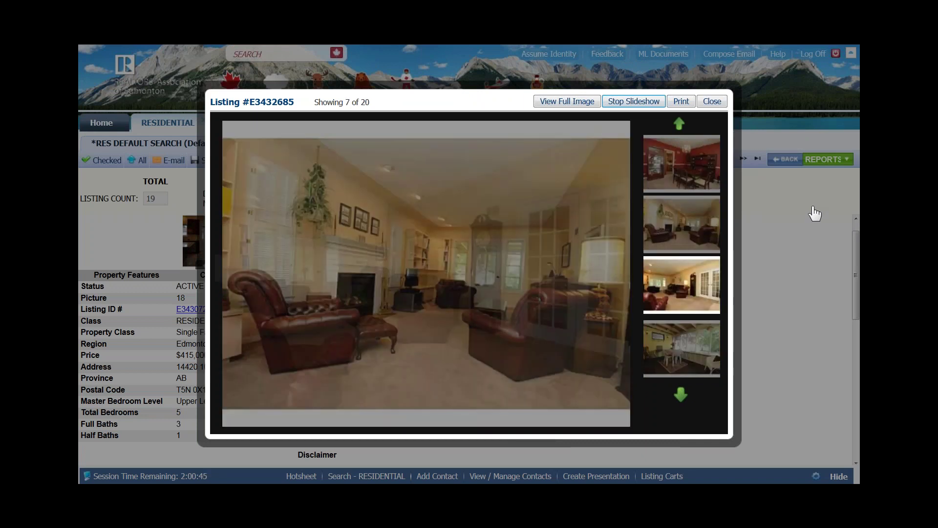
pyautogui.click(630, 104)
pyautogui.click(681, 395)
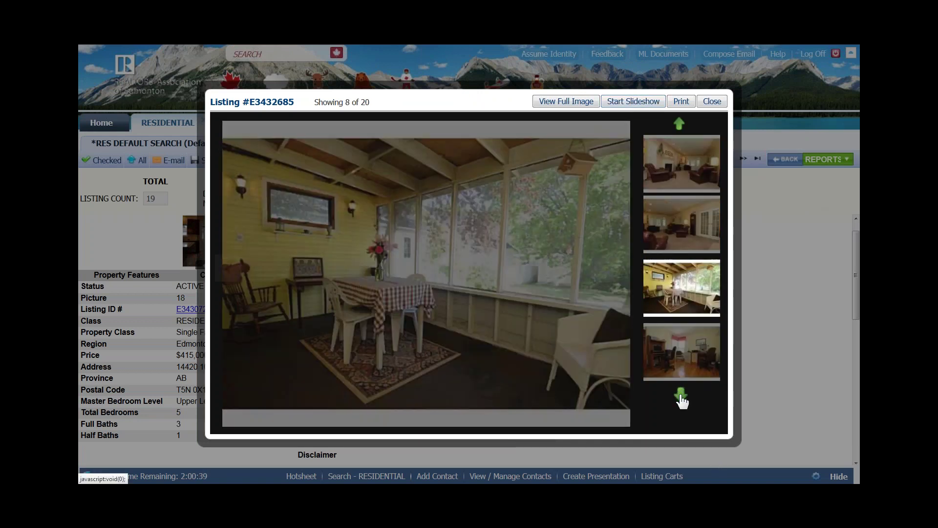
pyautogui.click(681, 396)
pyautogui.click(612, 269)
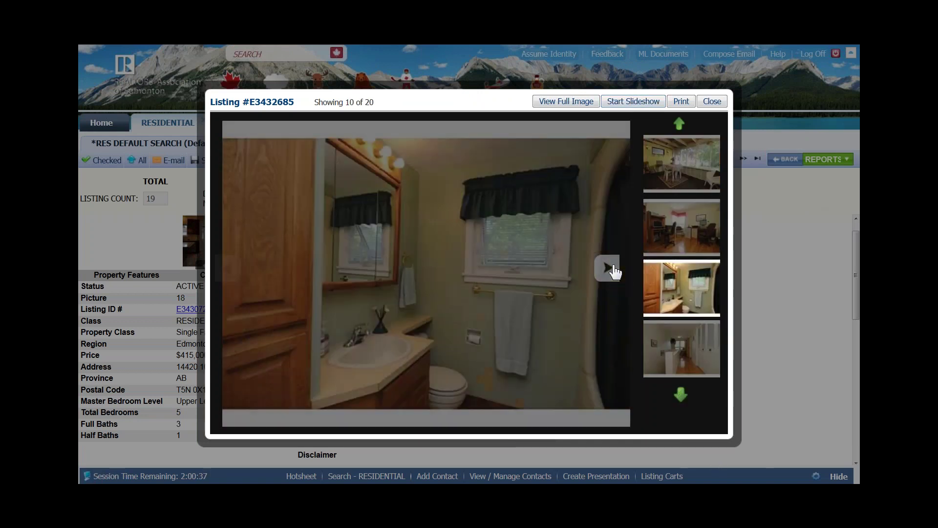
pyautogui.click(609, 266)
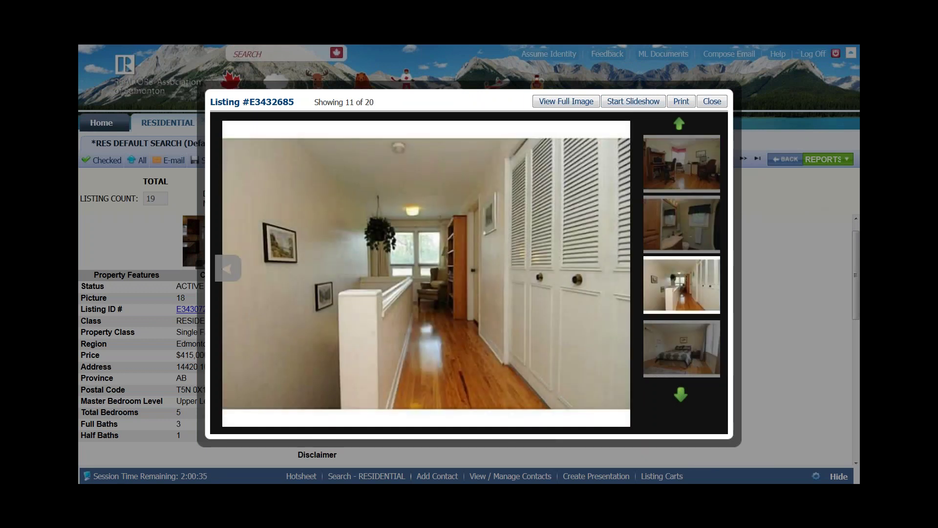
pyautogui.click(227, 269)
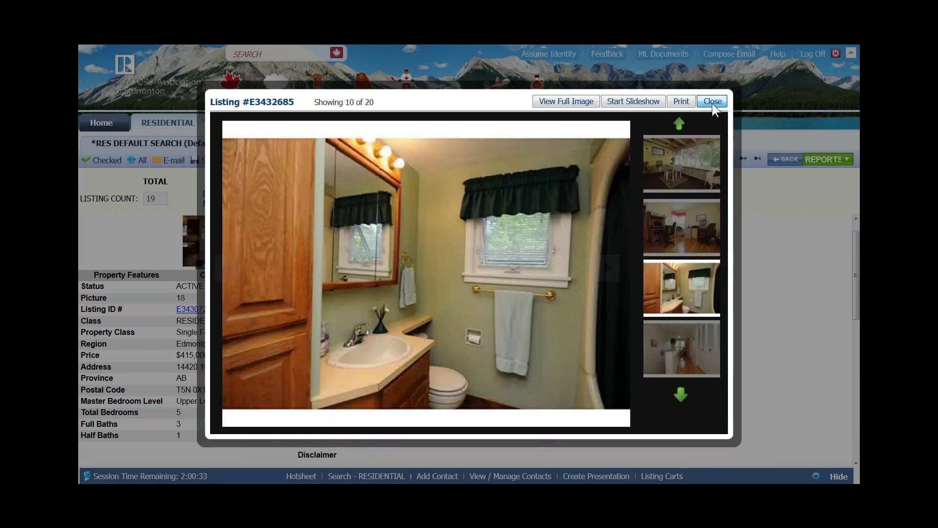
pyautogui.click(712, 102)
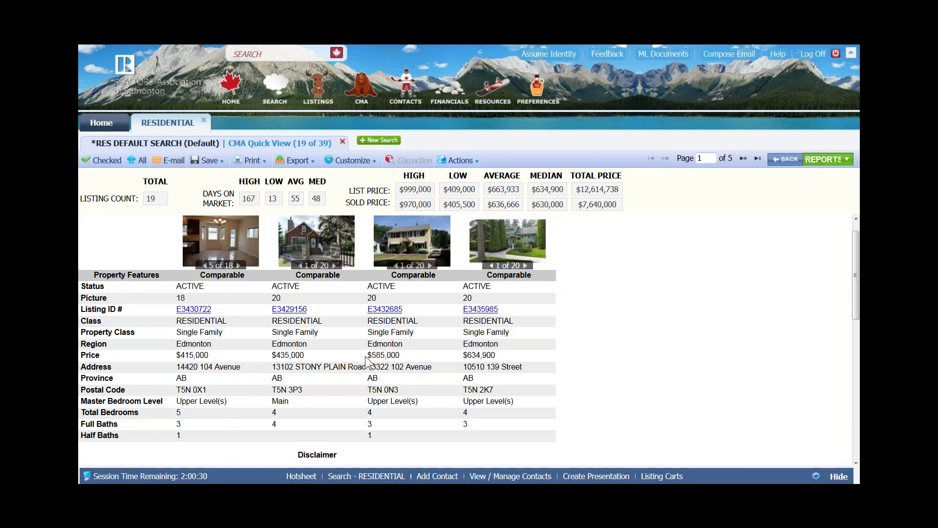
# Page the CMA Quick View forward to page 4 of 5, check Export options, then reopen reports
pyautogui.click(743, 161)
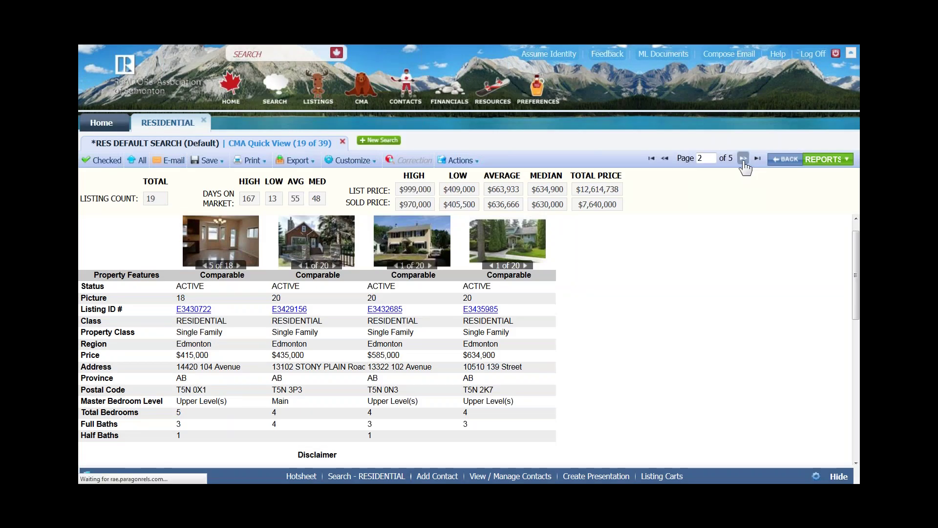
pyautogui.click(743, 160)
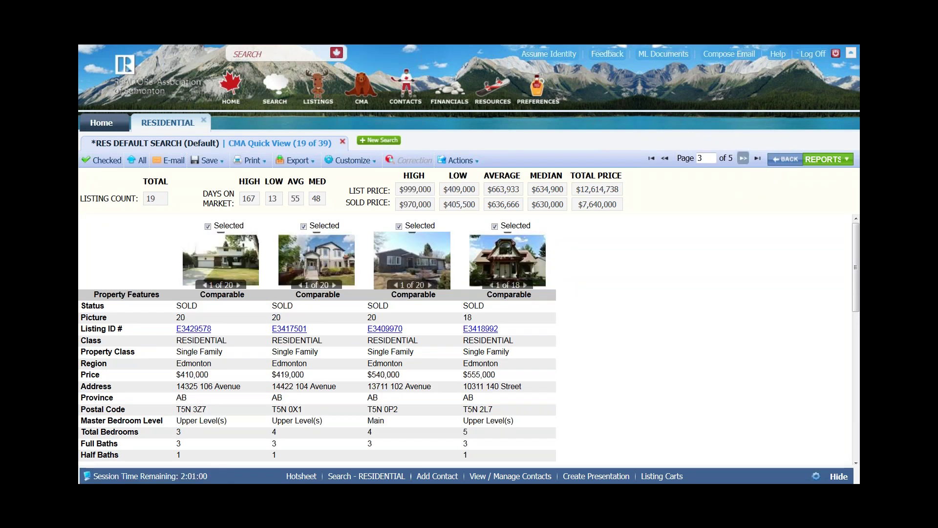
pyautogui.click(743, 159)
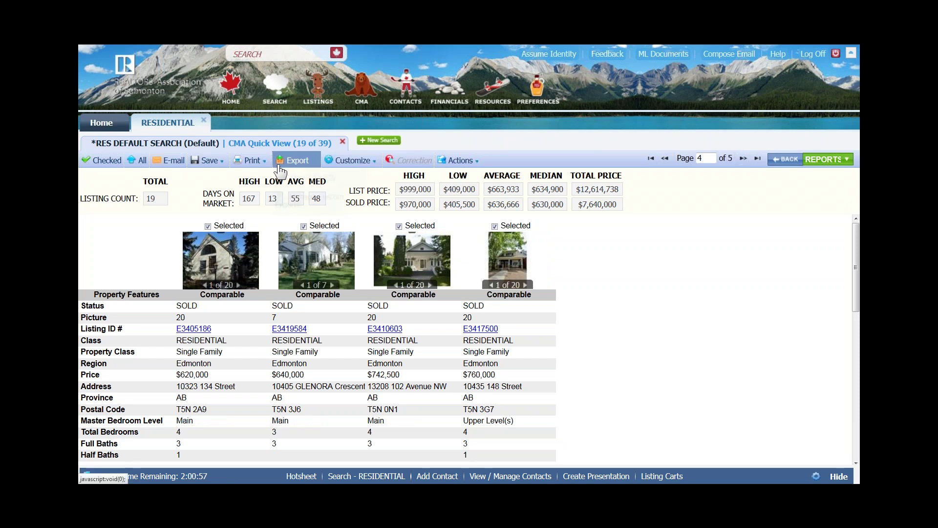
pyautogui.click(296, 161)
pyautogui.click(823, 160)
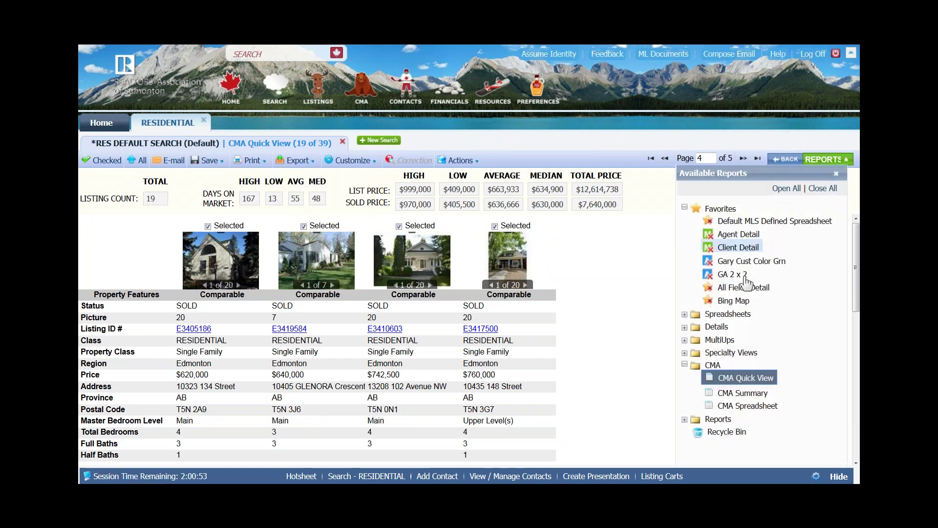
# Switch to the CMA Summary report, showing sold prices averaging $636,666 with a $630,000 median
pyautogui.click(740, 393)
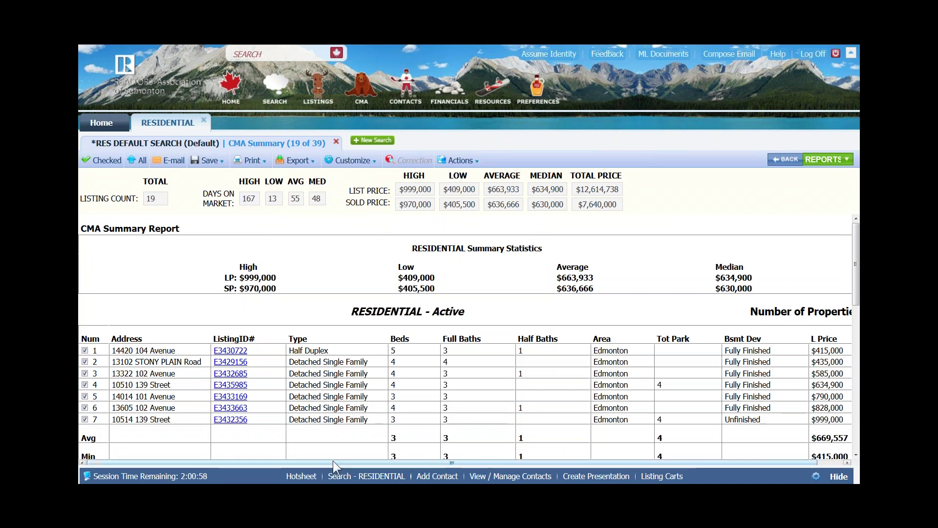
pyautogui.moveTo(332, 461); pyautogui.dragTo(359, 462)
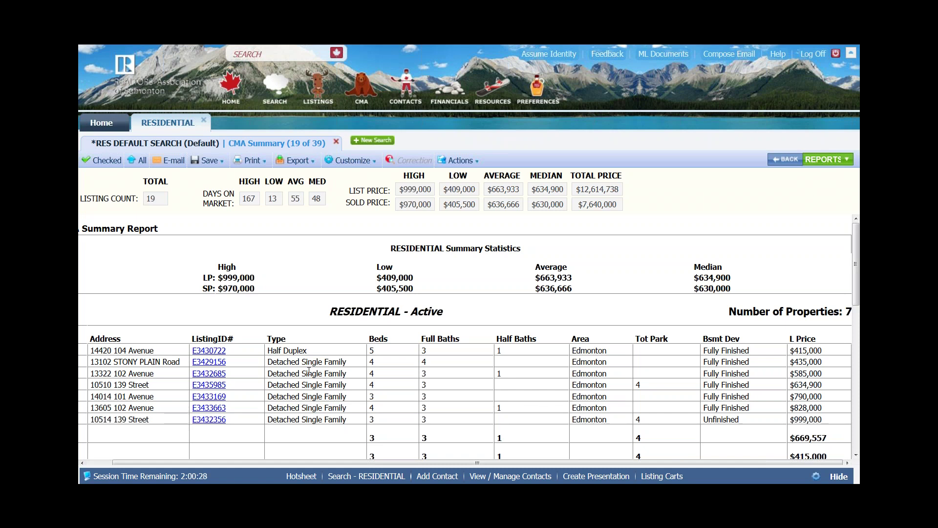
pyautogui.scroll(-3, 232, 404)
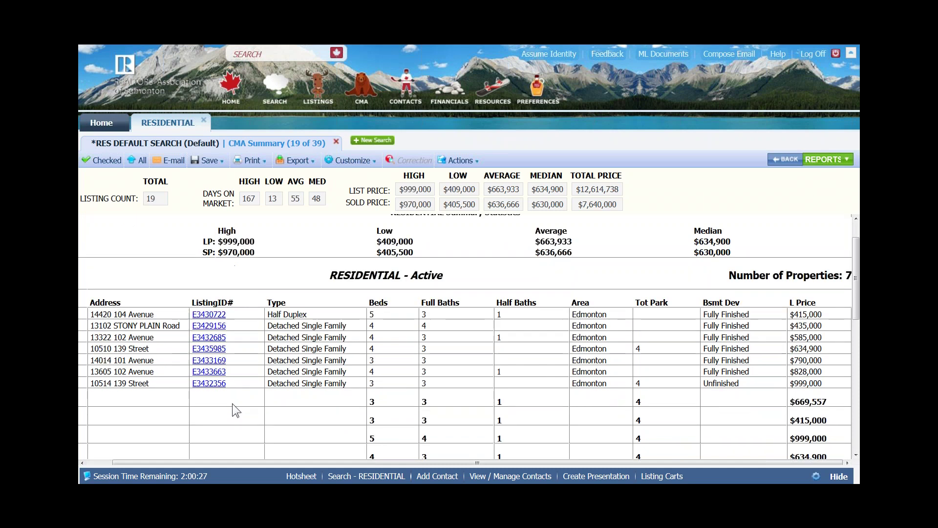
pyautogui.hscroll(-2, 101, 294)
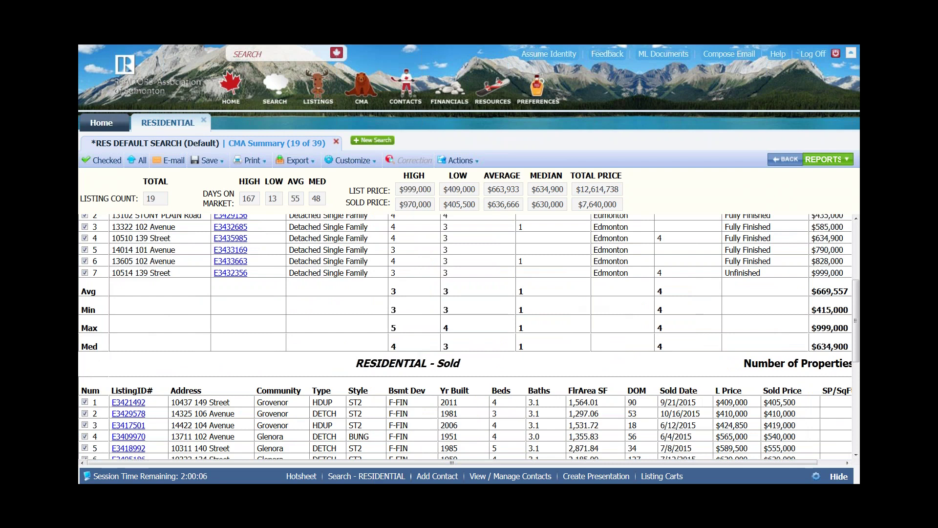
pyautogui.moveTo(503, 463); pyautogui.dragTo(684, 452)
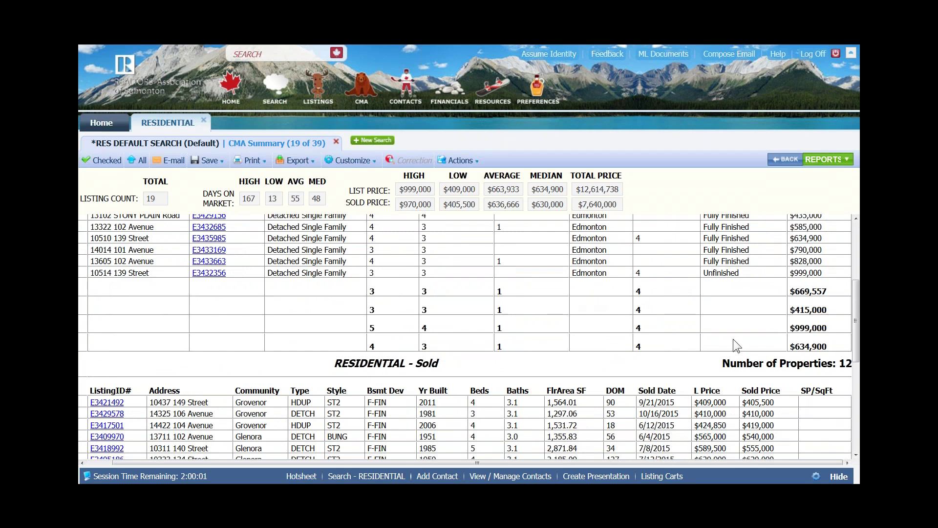
pyautogui.scroll(3, 733, 338)
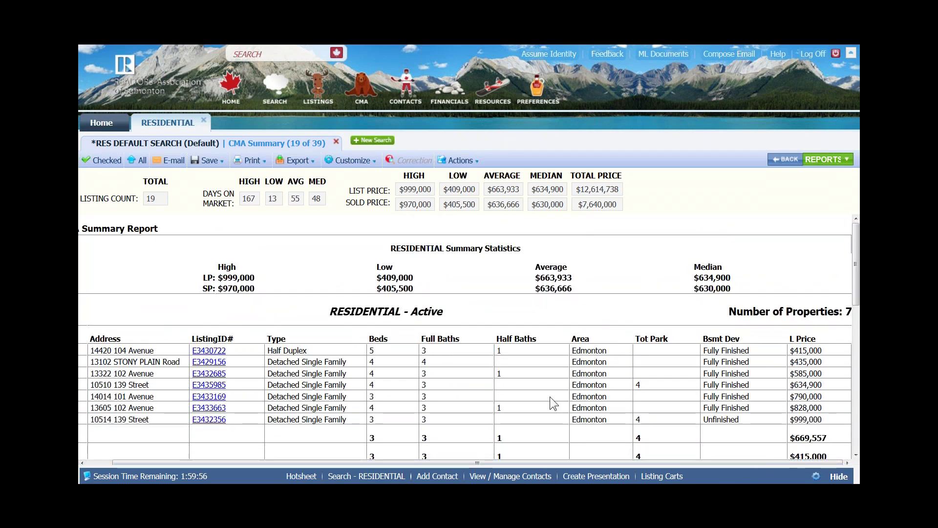
pyautogui.scroll(-3, 550, 397)
pyautogui.scroll(-2, 550, 397)
pyautogui.hotkey('ctrl', '-')
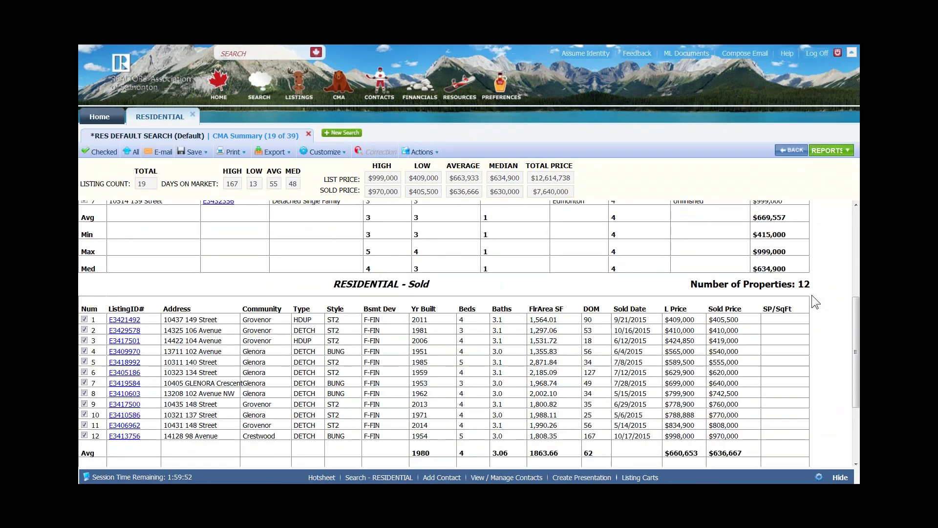
pyautogui.scroll(-3, 119, 430)
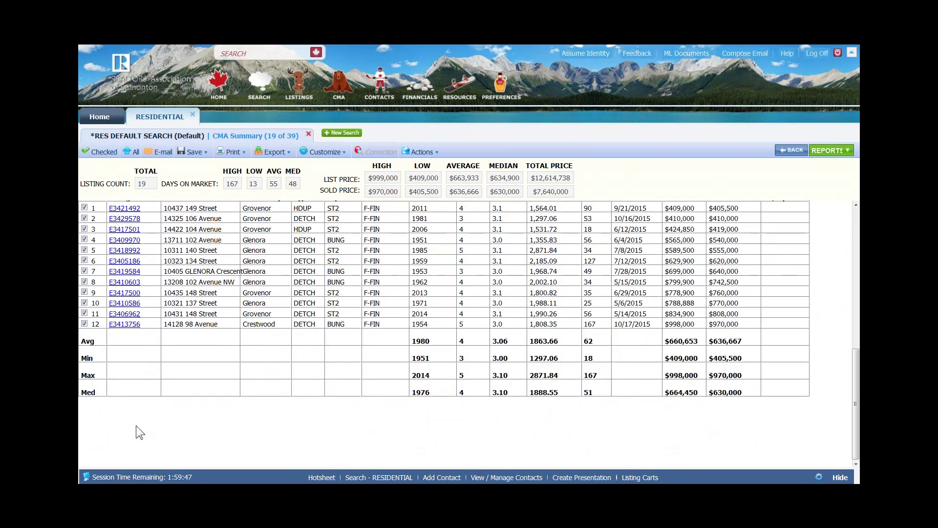
pyautogui.scroll(5, 136, 432)
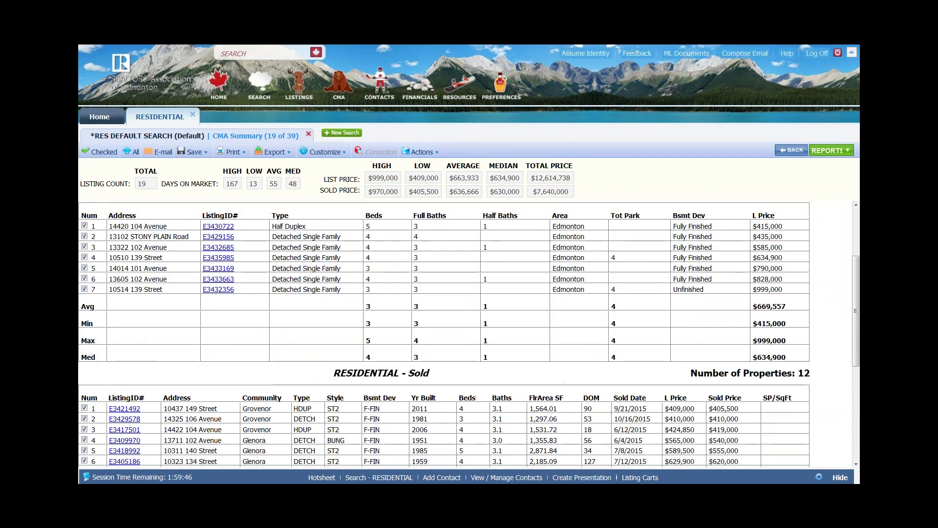
pyautogui.scroll(3, 203, 241)
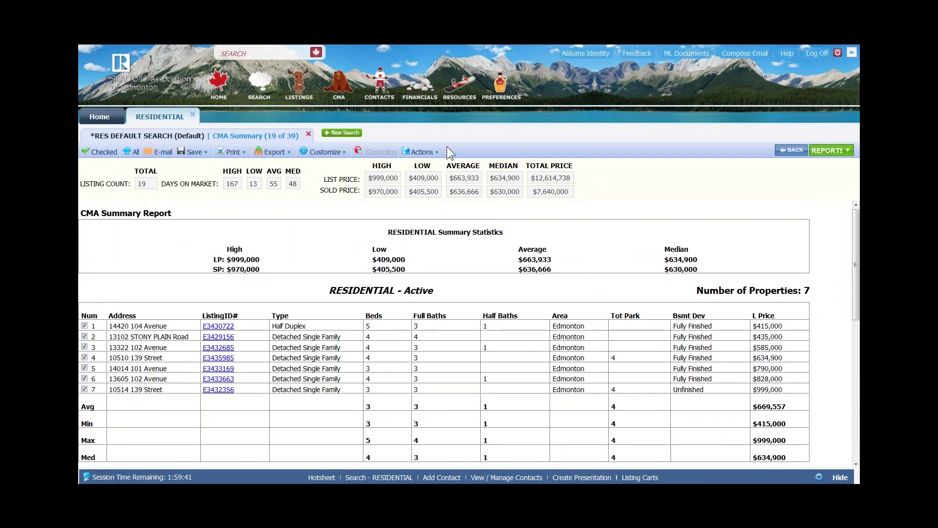
pyautogui.click(421, 152)
pyautogui.click(127, 196)
pyautogui.moveTo(94, 214); pyautogui.dragTo(143, 213)
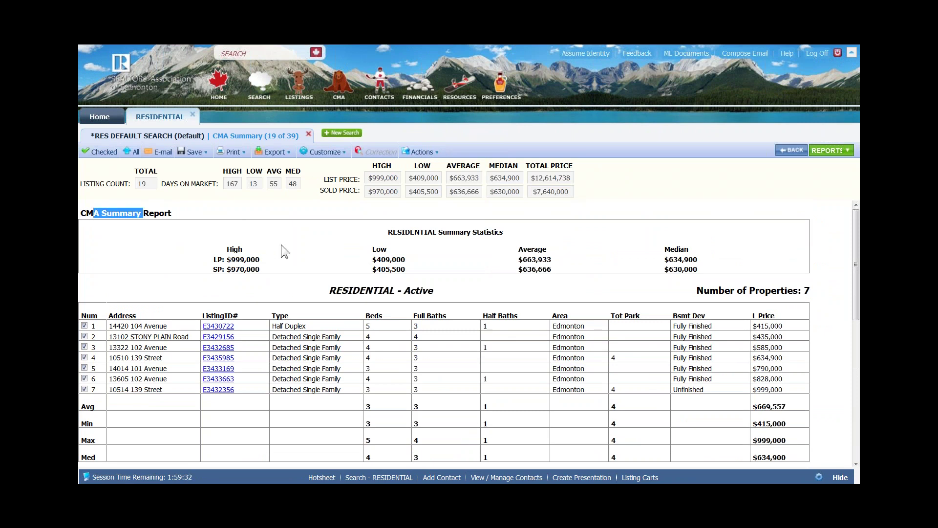
pyautogui.click(282, 246)
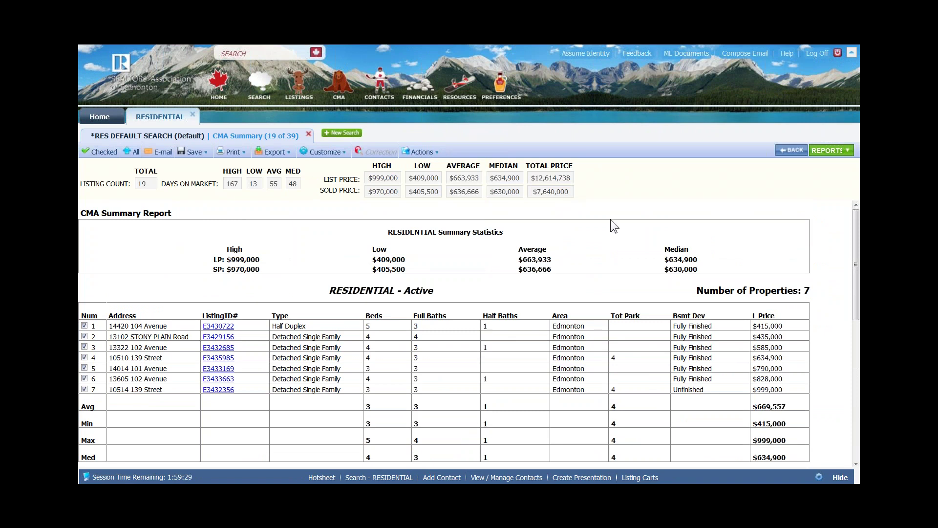
pyautogui.doubleClick(217, 259)
pyautogui.moveTo(223, 270); pyautogui.dragTo(213, 271)
pyautogui.click(427, 273)
# Expand the Reports folder in Available Reports and display the Sold Price Analysis report
pyautogui.click(827, 152)
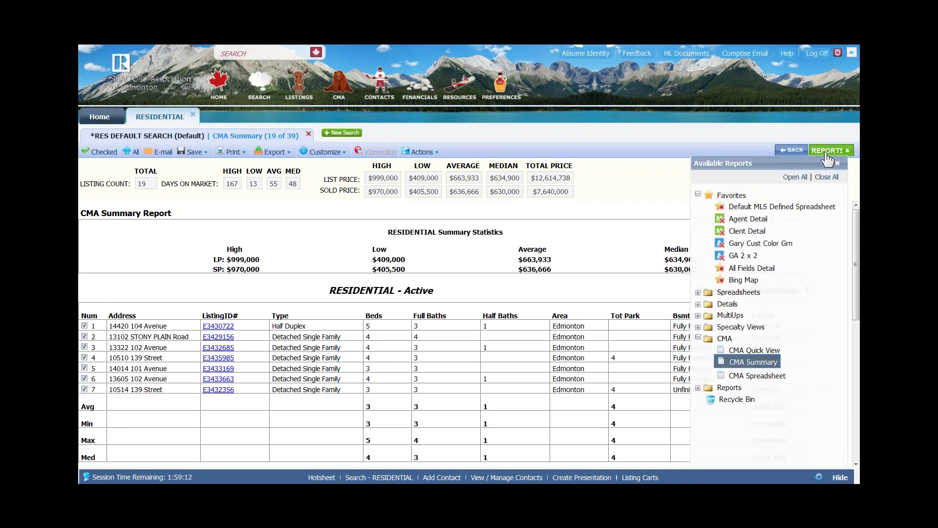
pyautogui.click(703, 389)
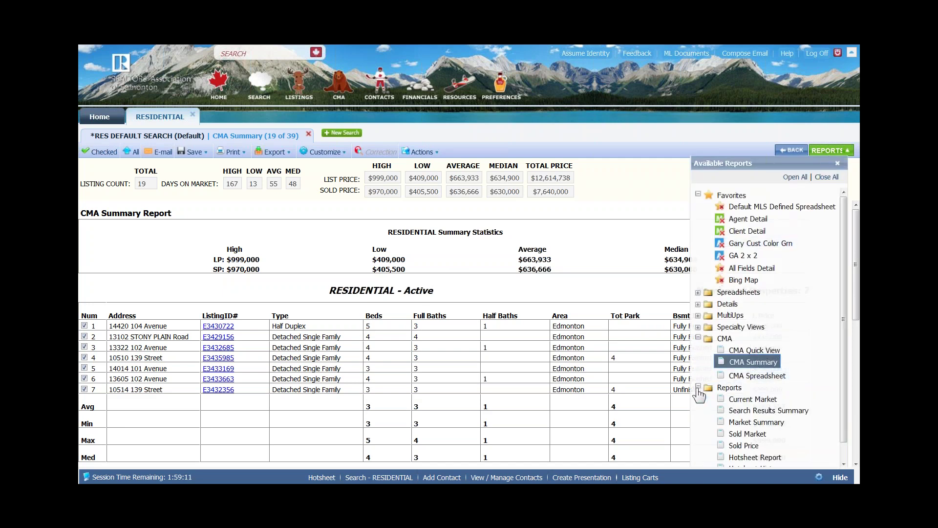
pyautogui.scroll(-1, 766, 400)
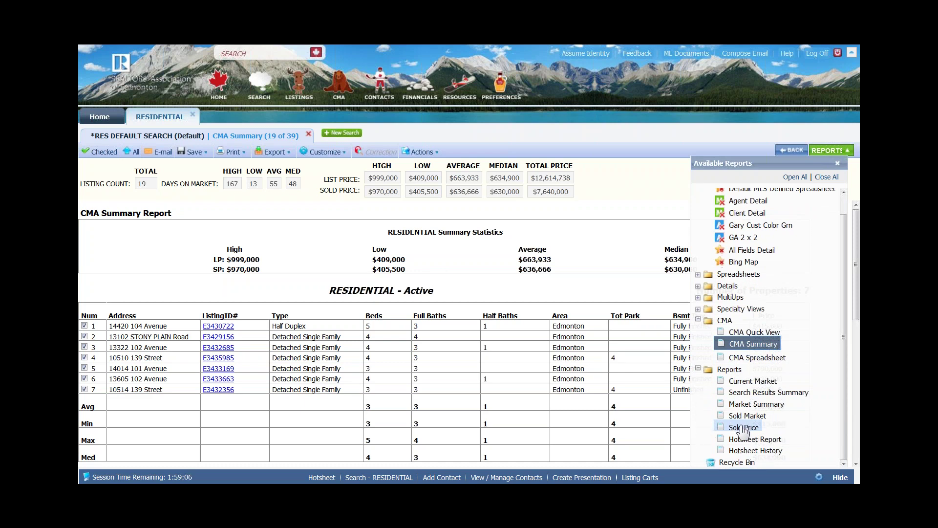
pyautogui.click(744, 427)
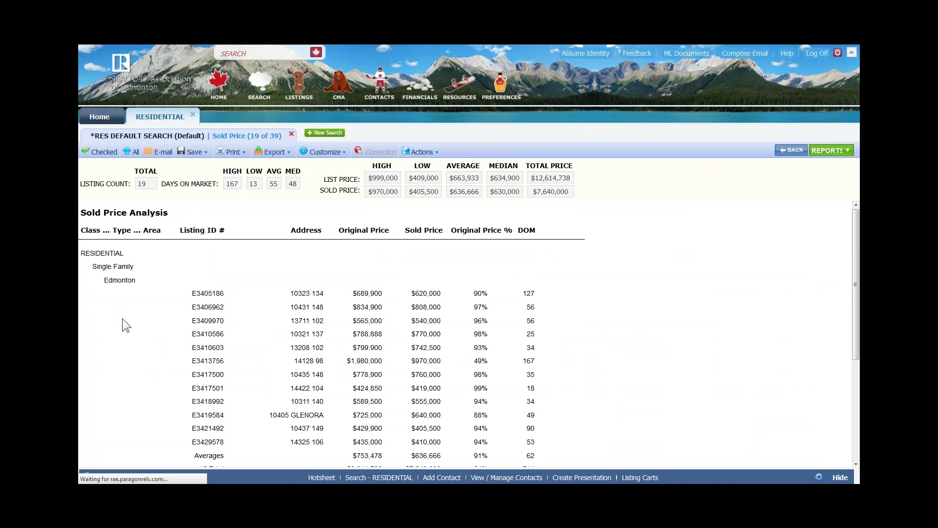
pyautogui.scroll(-2, 122, 321)
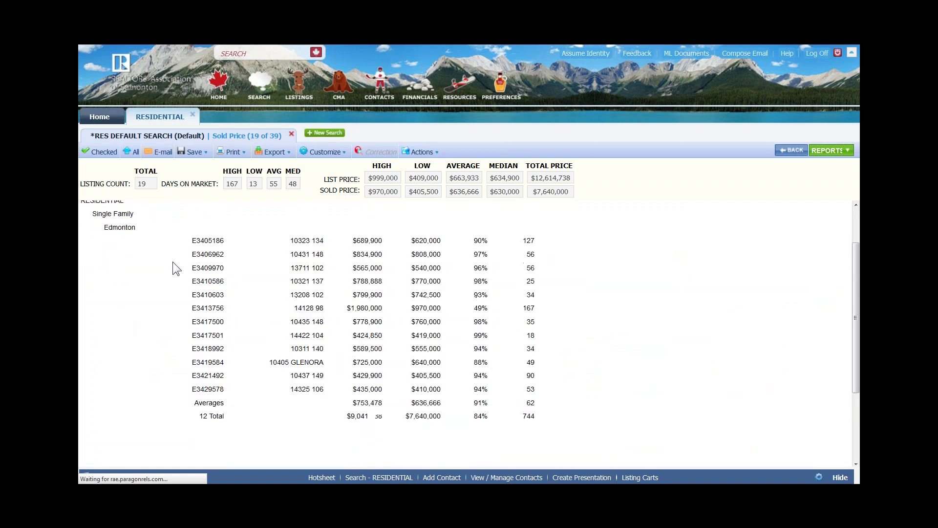
pyautogui.scroll(2, 172, 262)
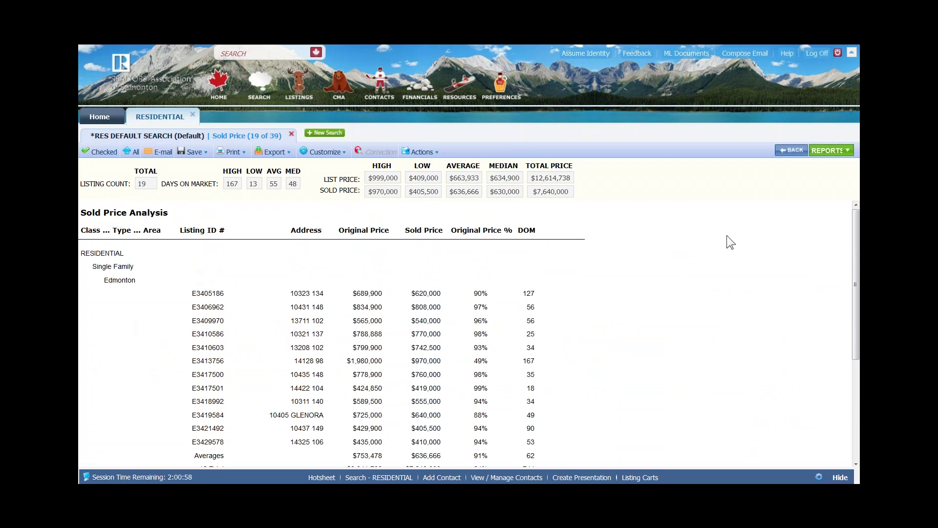
pyautogui.scroll(-1, 666, 283)
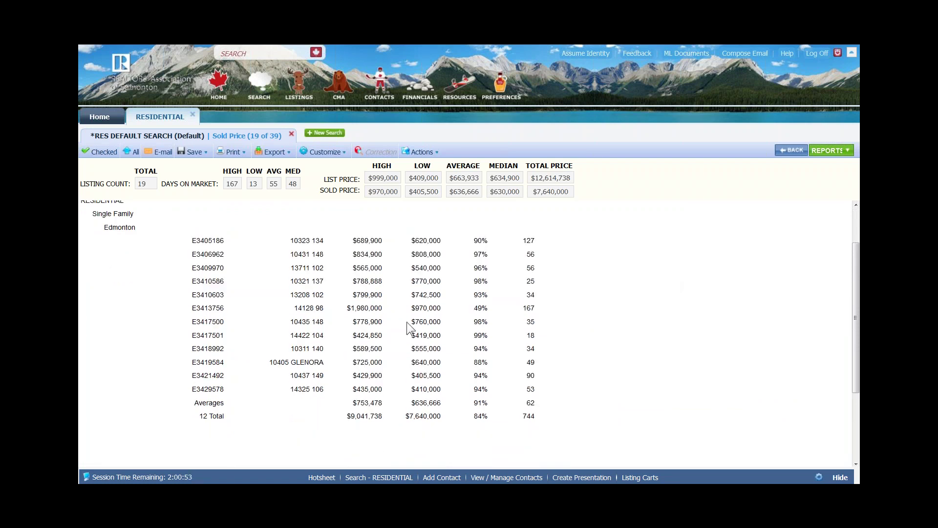
pyautogui.moveTo(306, 309); pyautogui.dragTo(537, 309)
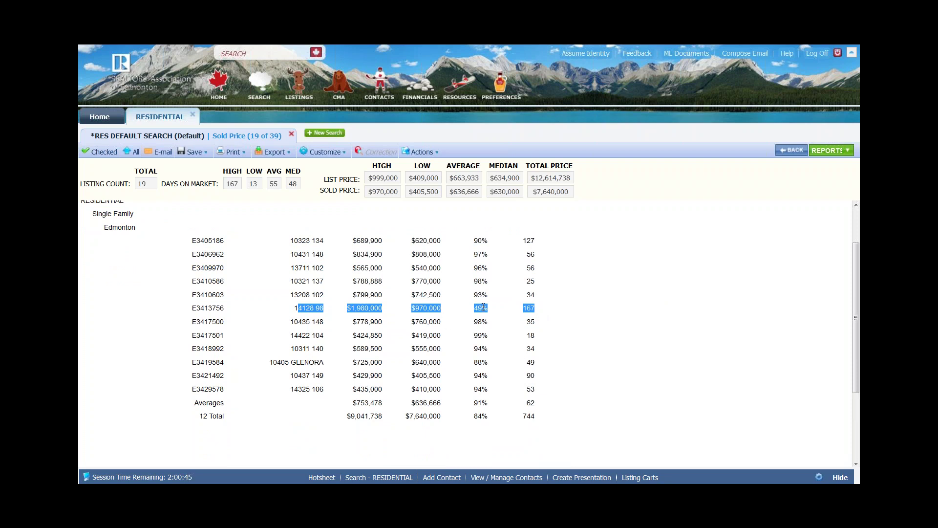
pyautogui.click(484, 306)
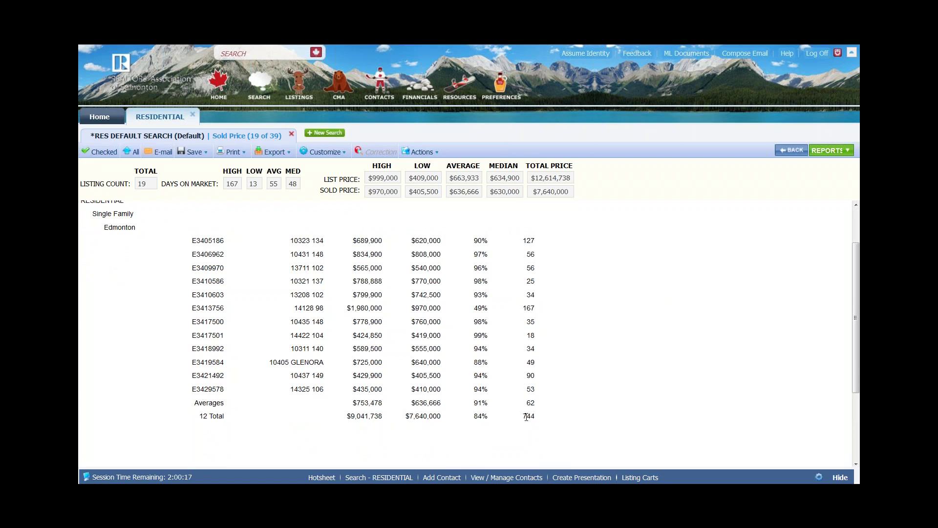
pyautogui.scroll(2, 526, 417)
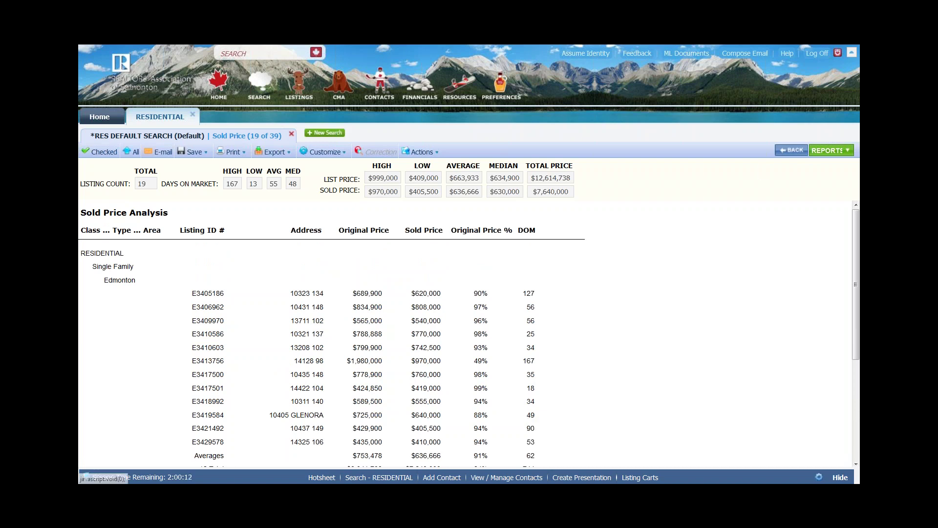
pyautogui.click(823, 151)
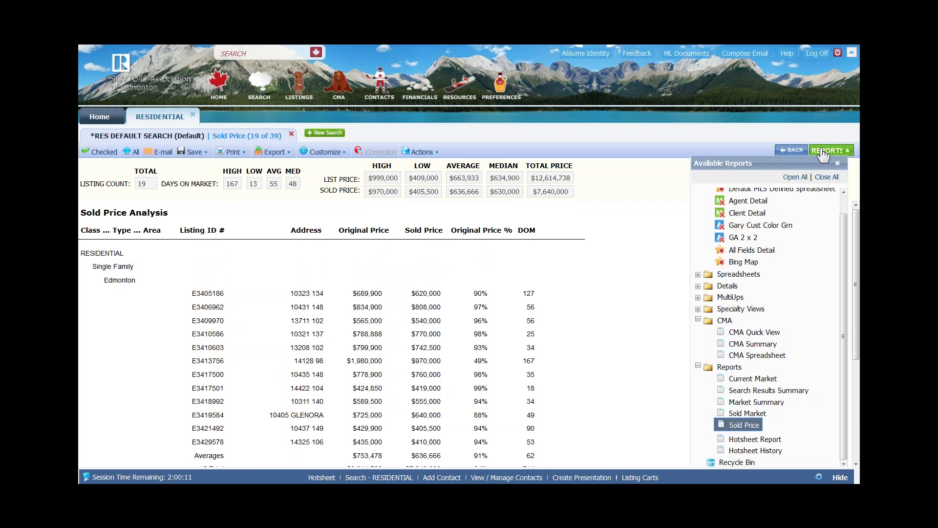
# Switch the results to the Bing Map report from Favorites
pyautogui.click(736, 265)
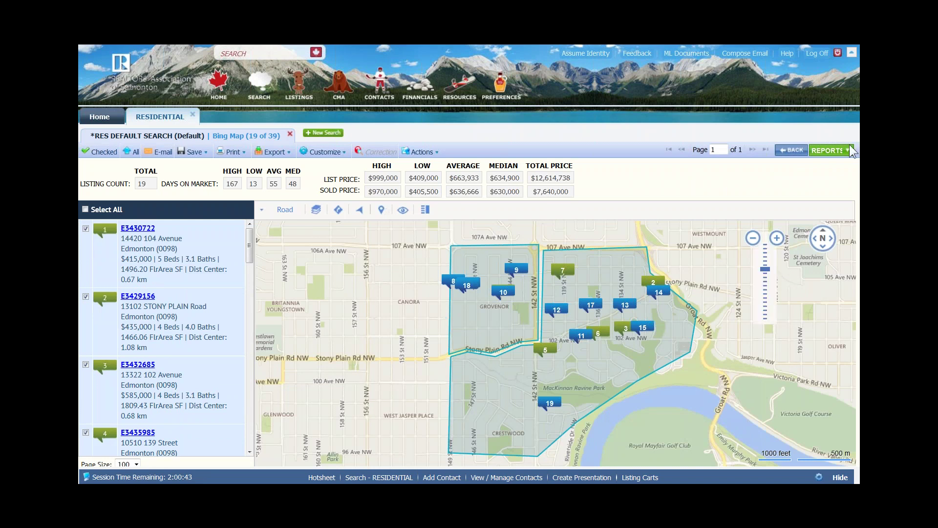
# Open Available Reports and leave the Details, MultiUps, CMA and Reports folders all collapsed
pyautogui.click(833, 150)
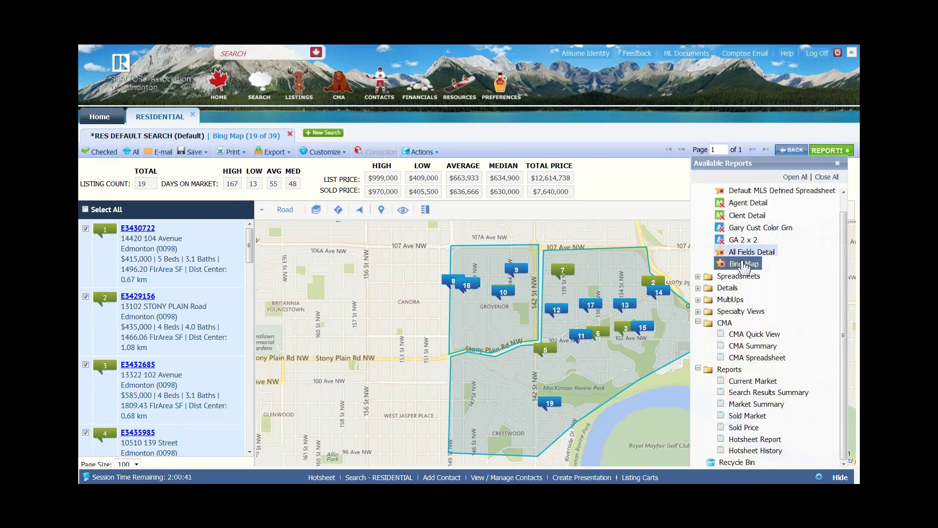
pyautogui.click(698, 287)
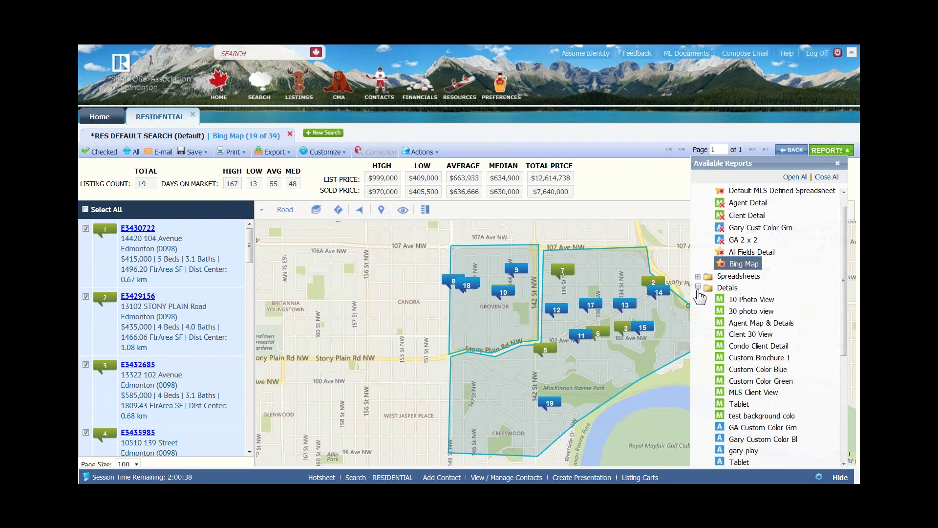
pyautogui.click(697, 288)
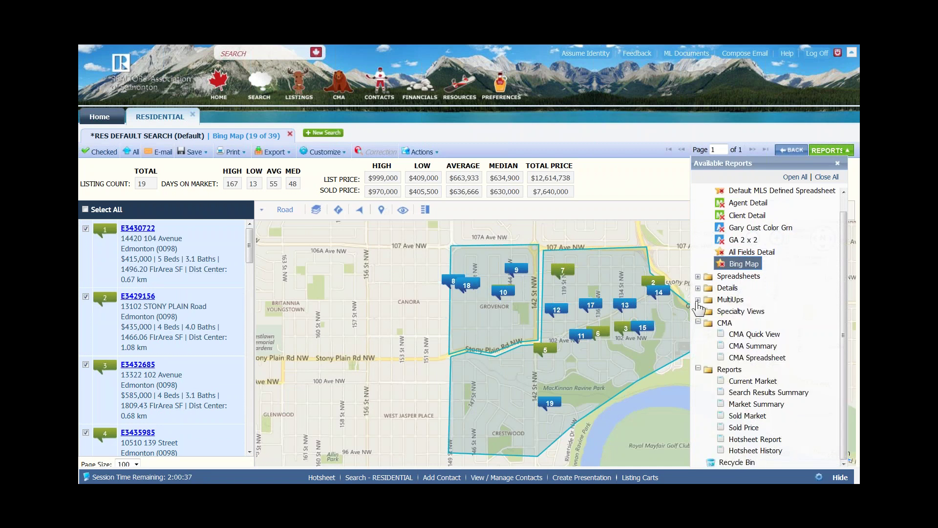
pyautogui.click(698, 300)
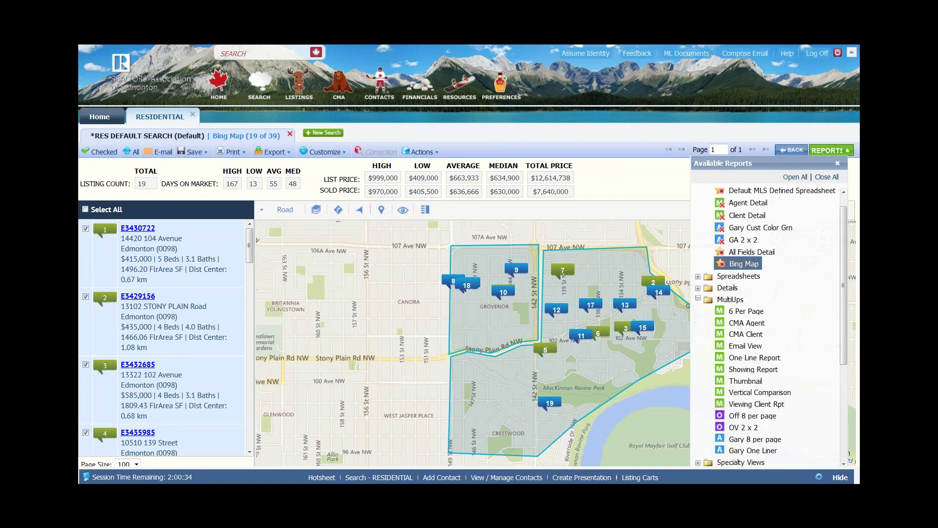
pyautogui.click(698, 300)
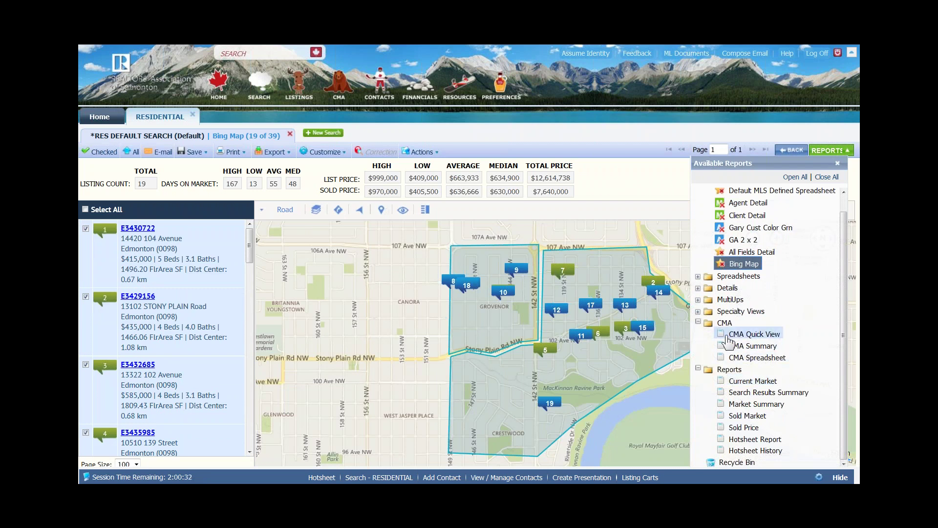
pyautogui.click(698, 321)
pyautogui.click(699, 351)
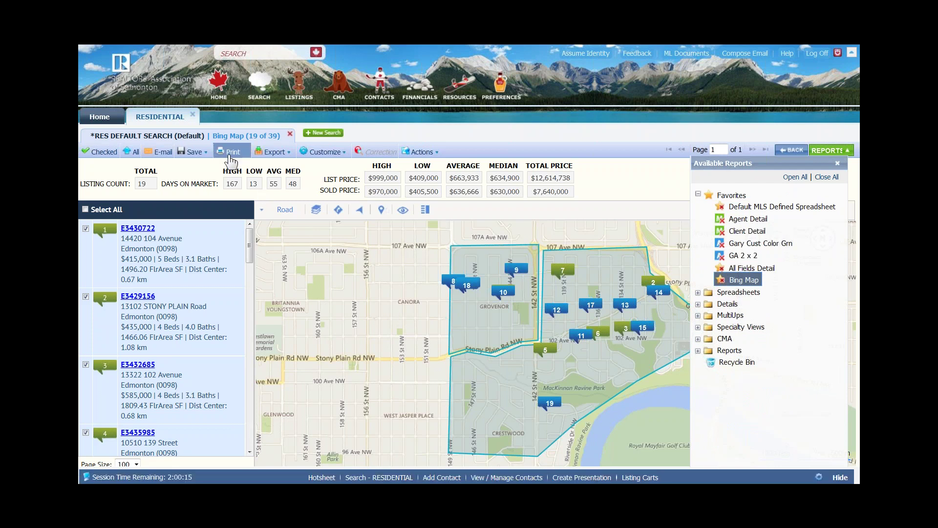
# Open Print+ for the Bing Map report and choose Selected (19) listings, totalling 19 pages
pyautogui.click(231, 153)
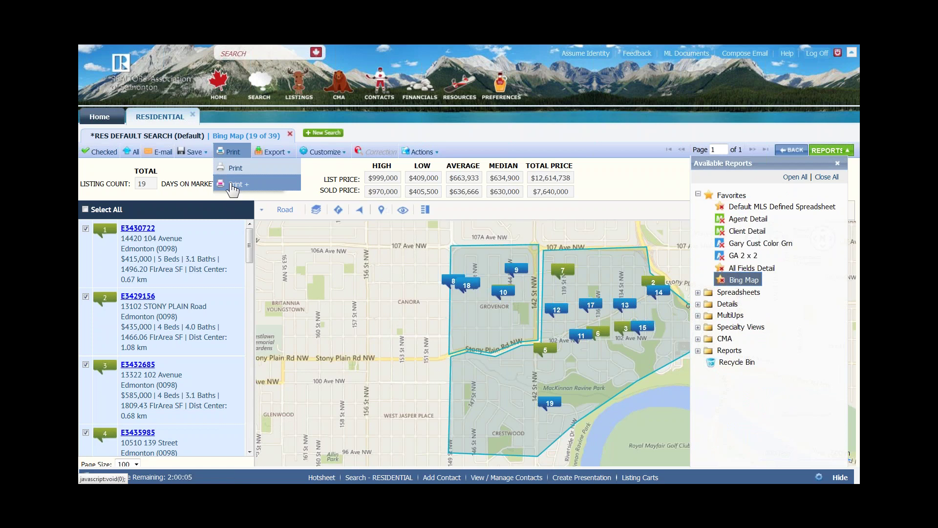
pyautogui.click(236, 184)
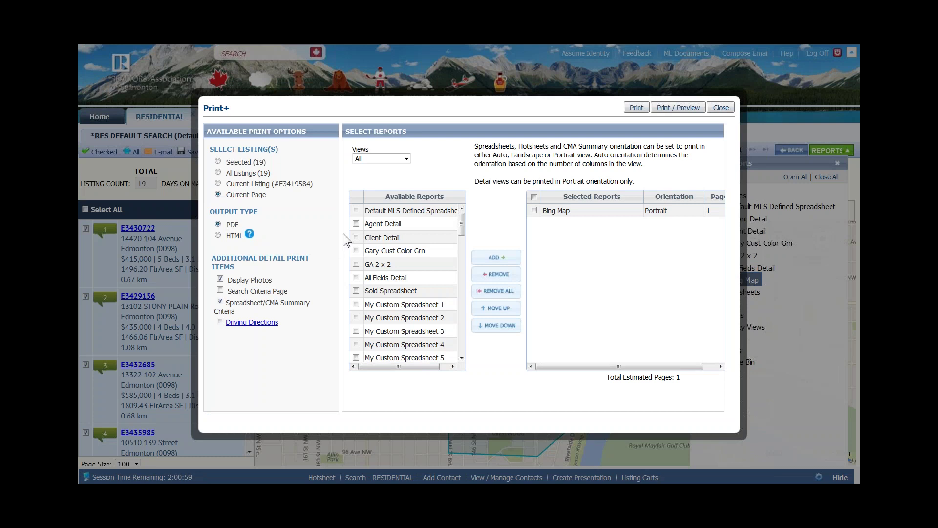
pyautogui.click(583, 215)
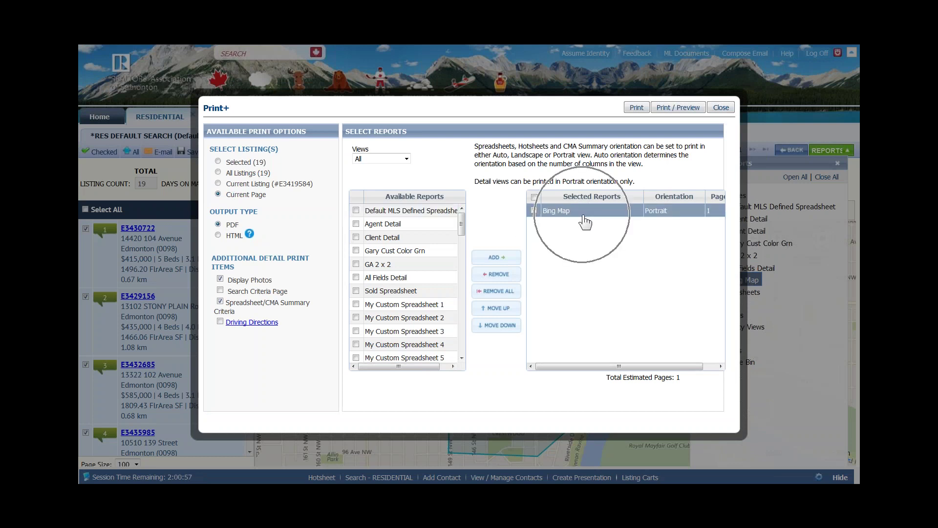
pyautogui.click(583, 215)
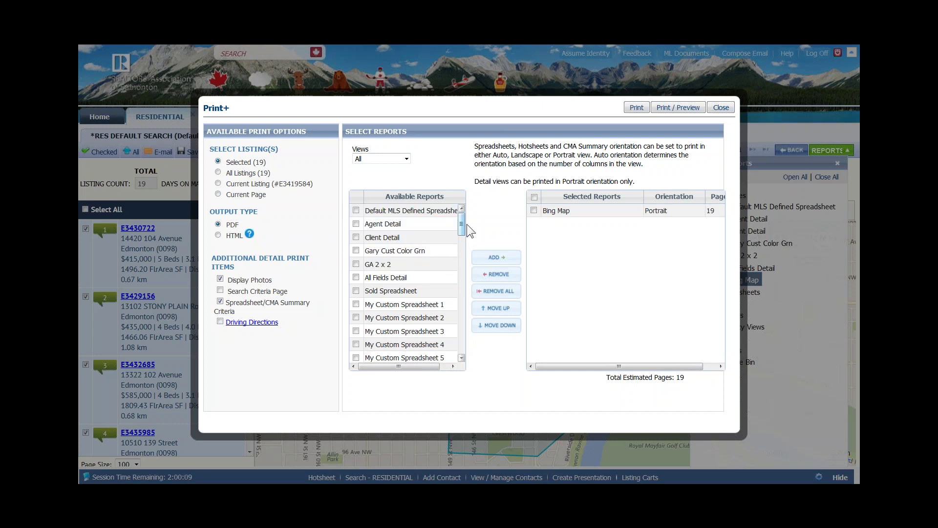
# Add CMA Quick View, CMA Summary and Sold Price to the Print+ report list
pyautogui.moveTo(461, 224); pyautogui.dragTo(462, 295)
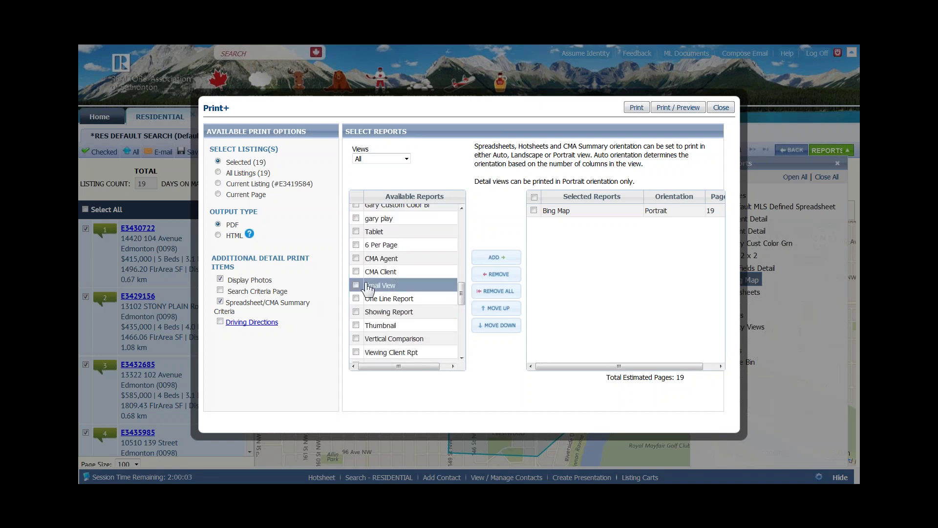
pyautogui.scroll(-3, 455, 312)
pyautogui.scroll(-3, 405, 342)
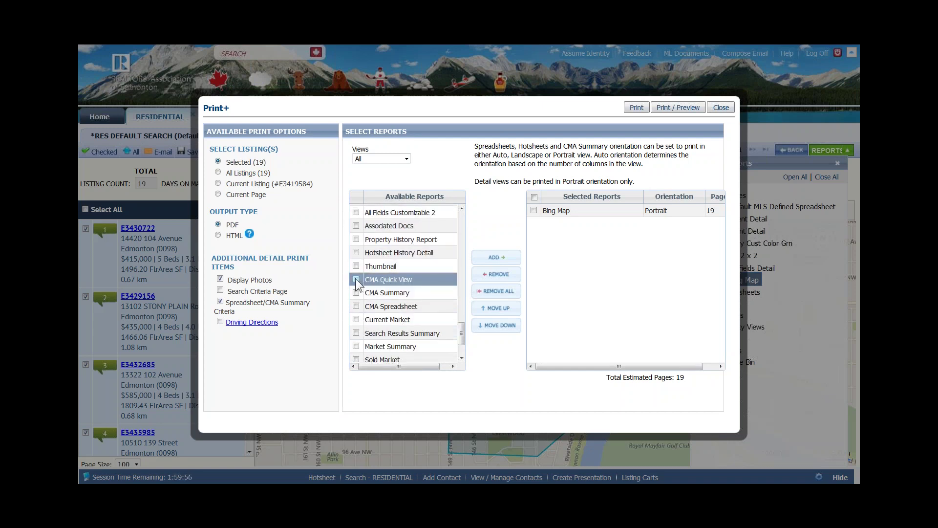
pyautogui.click(356, 279)
pyautogui.click(354, 293)
pyautogui.scroll(-1, 371, 344)
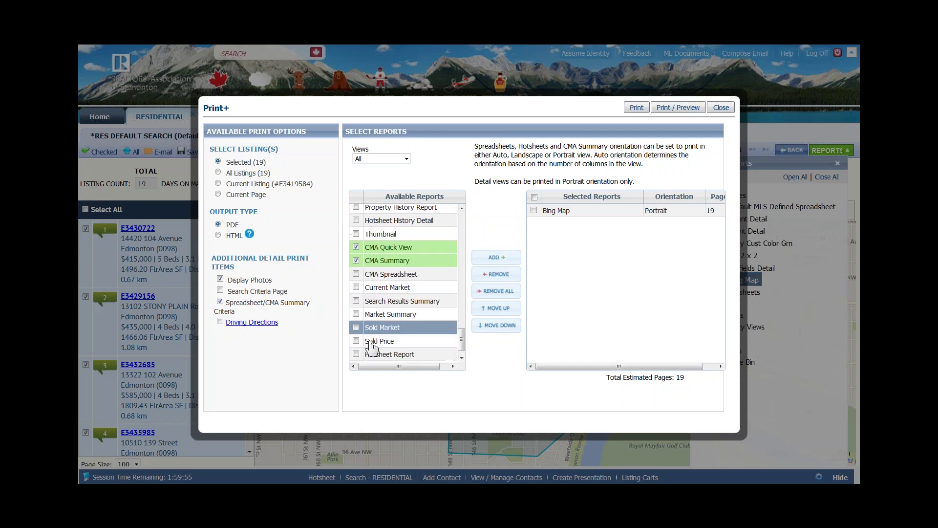
pyautogui.click(356, 328)
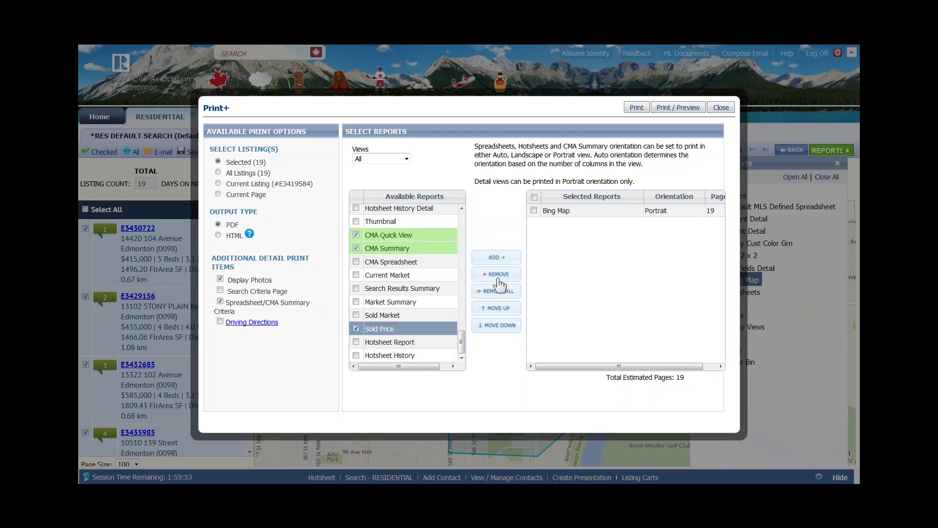
pyautogui.click(506, 265)
# Move Bing Map down to last place in the print order
pyautogui.click(533, 210)
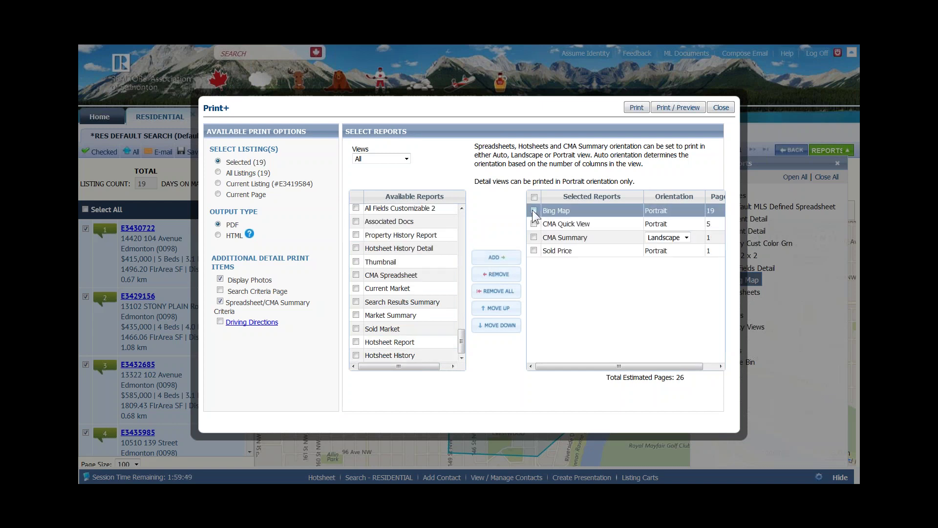
pyautogui.click(491, 327)
pyautogui.click(491, 326)
pyautogui.click(491, 326)
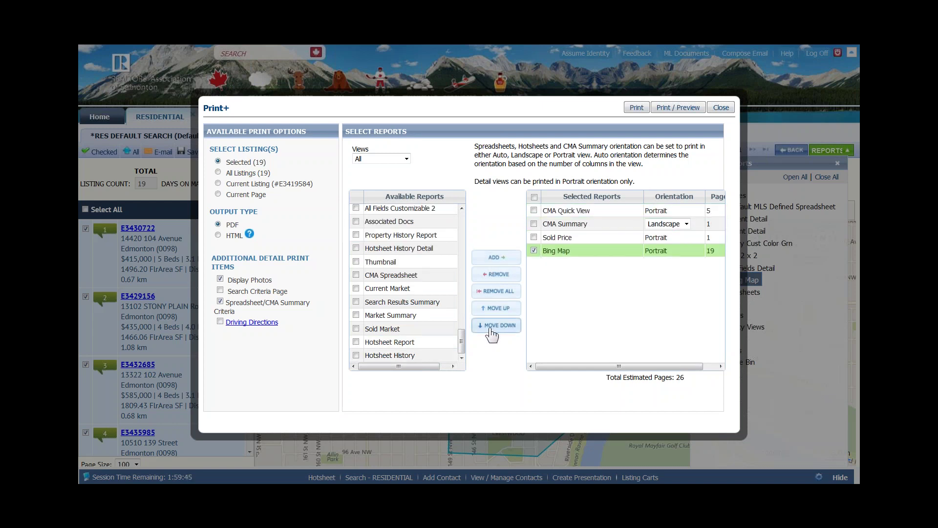
pyautogui.click(534, 250)
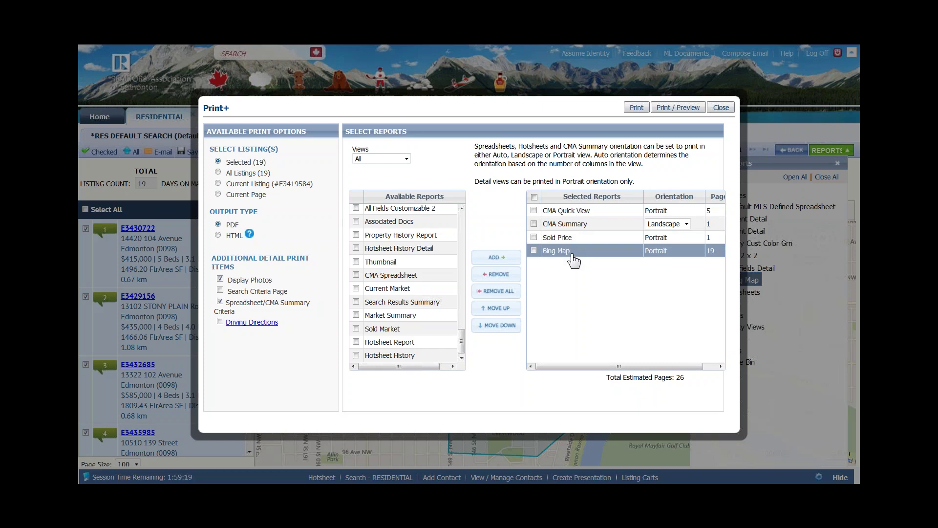
# Generate the combined Print.pdf of comparables and maps and open it in Adobe Reader
pyautogui.click(672, 109)
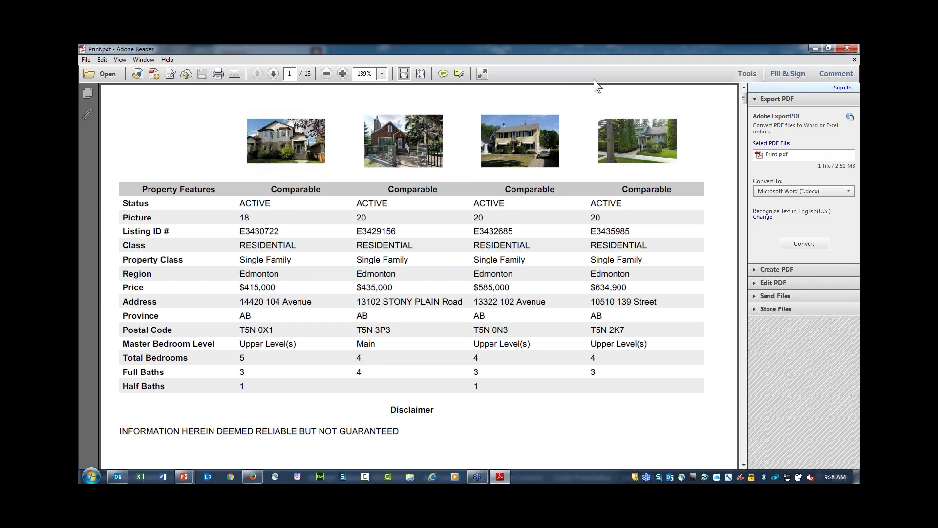
pyautogui.click(680, 73)
pyautogui.click(447, 447)
# Scroll through the 13-page Print.pdf, close Reader, and go back to the Print+ report list
pyautogui.moveTo(743, 101); pyautogui.dragTo(732, 313)
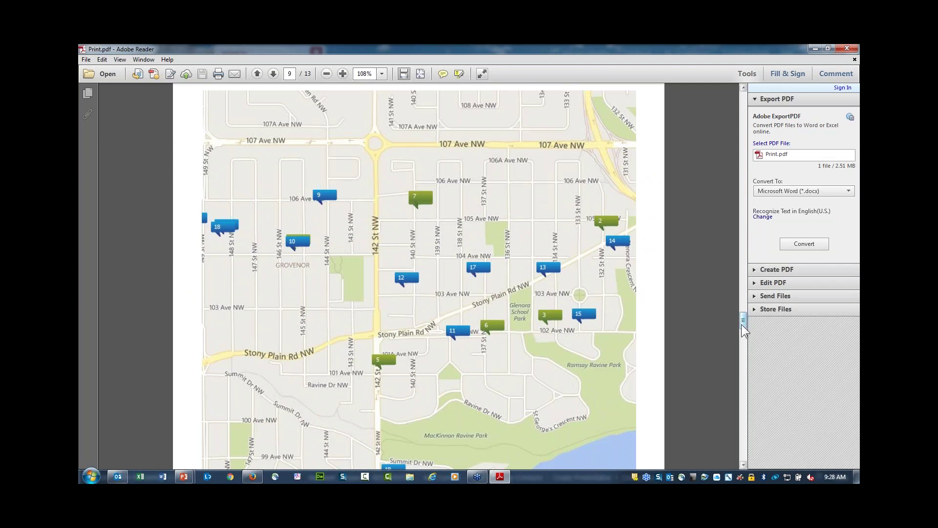
pyautogui.moveTo(741, 327); pyautogui.dragTo(707, 100)
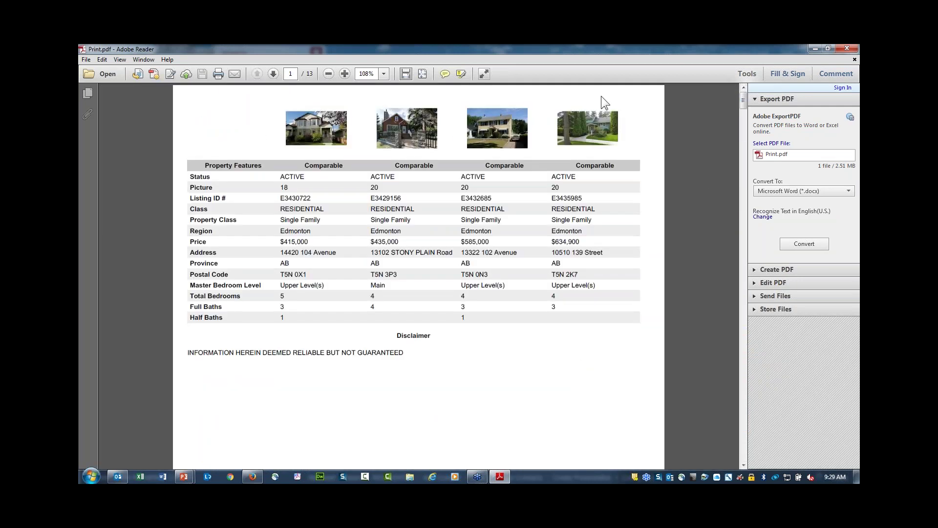
pyautogui.click(847, 49)
pyautogui.click(696, 108)
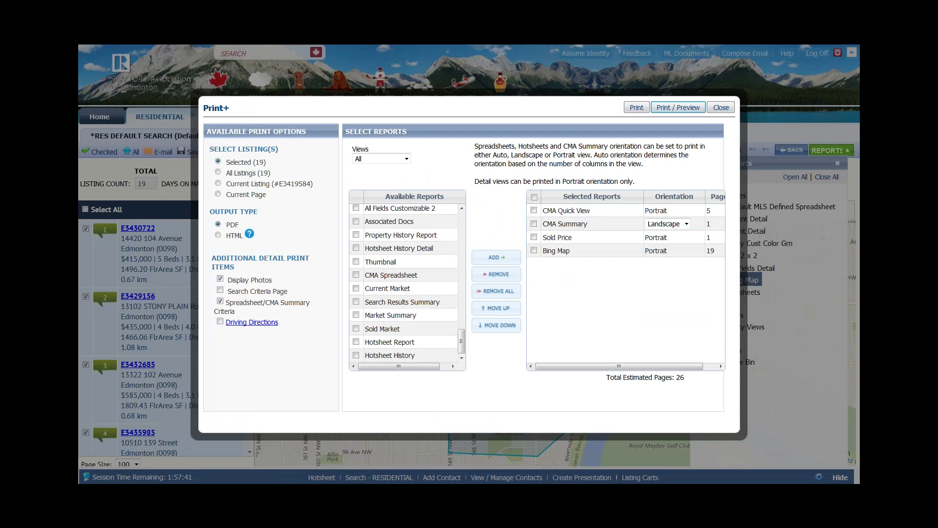
# Close Print+ and show the 19 results as the Default MLS Defined Spreadsheet, leaving Print unused
pyautogui.click(718, 107)
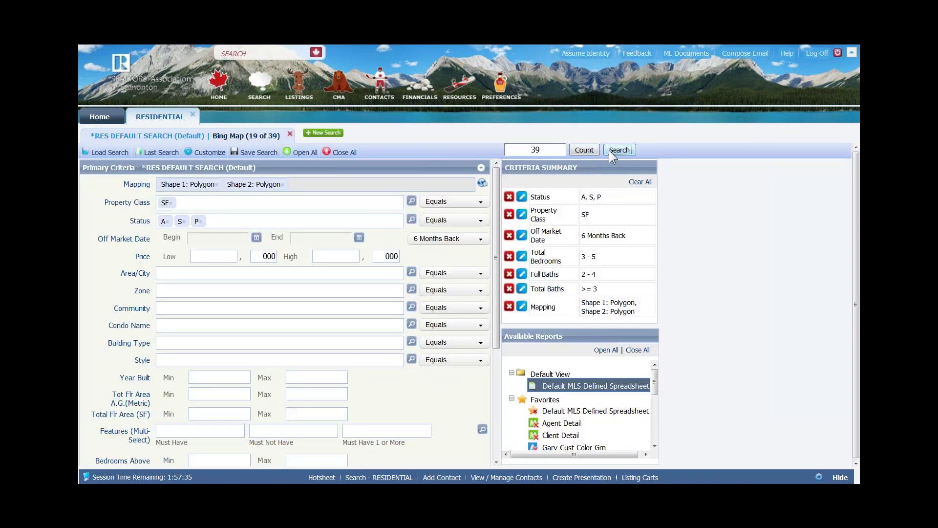
pyautogui.click(247, 136)
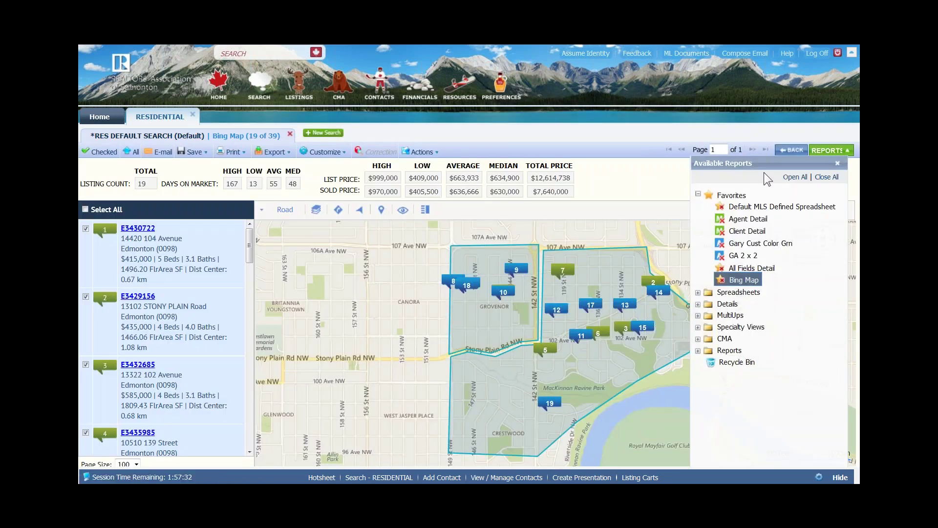
pyautogui.click(751, 210)
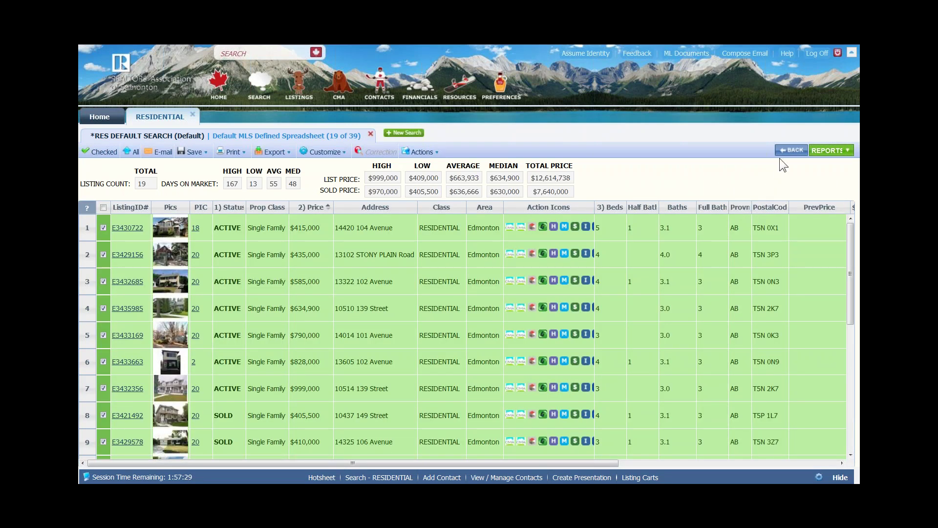
pyautogui.click(817, 150)
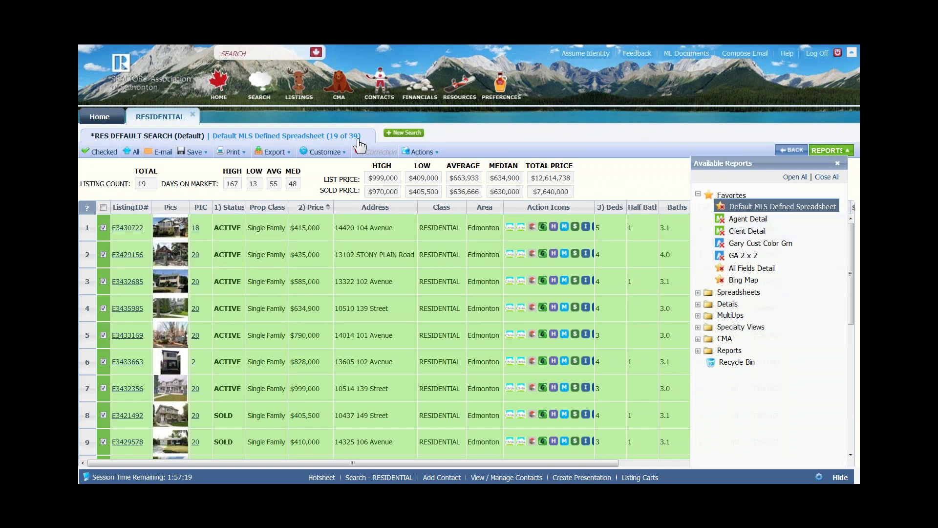
pyautogui.click(233, 153)
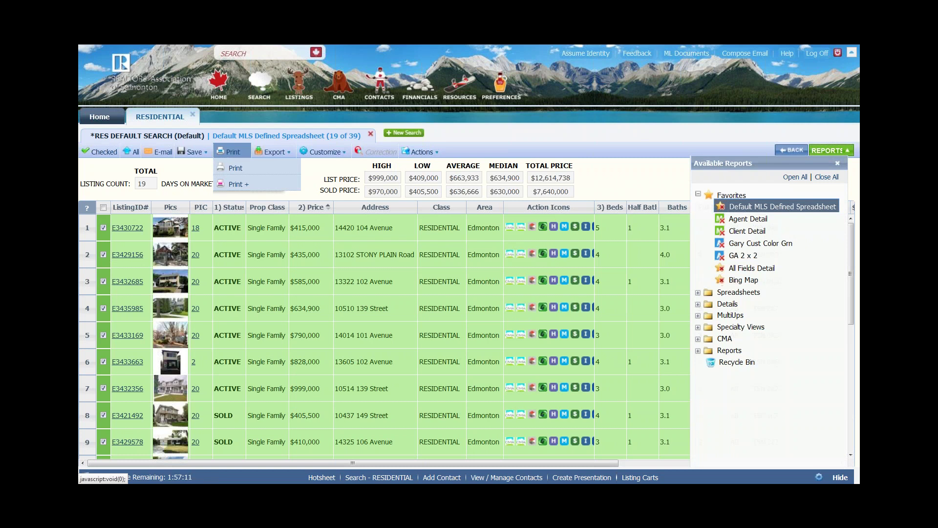
pyautogui.click(465, 139)
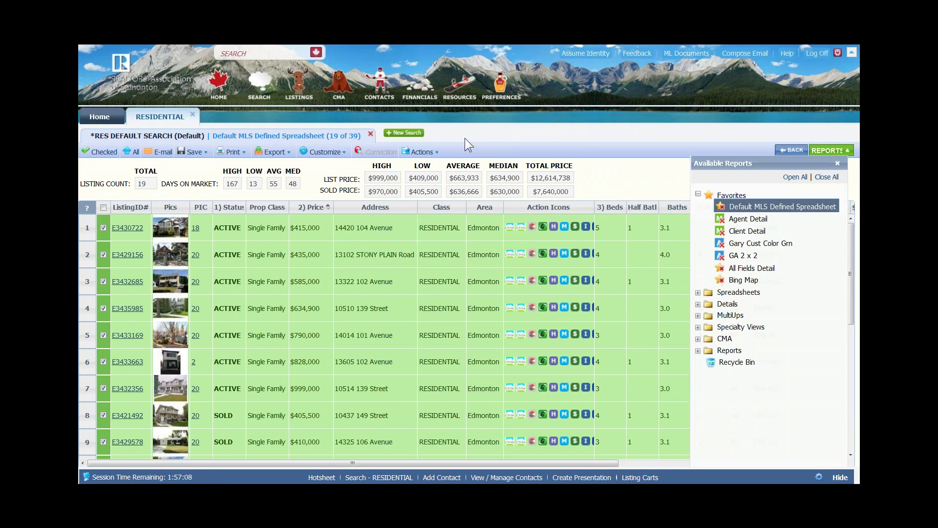